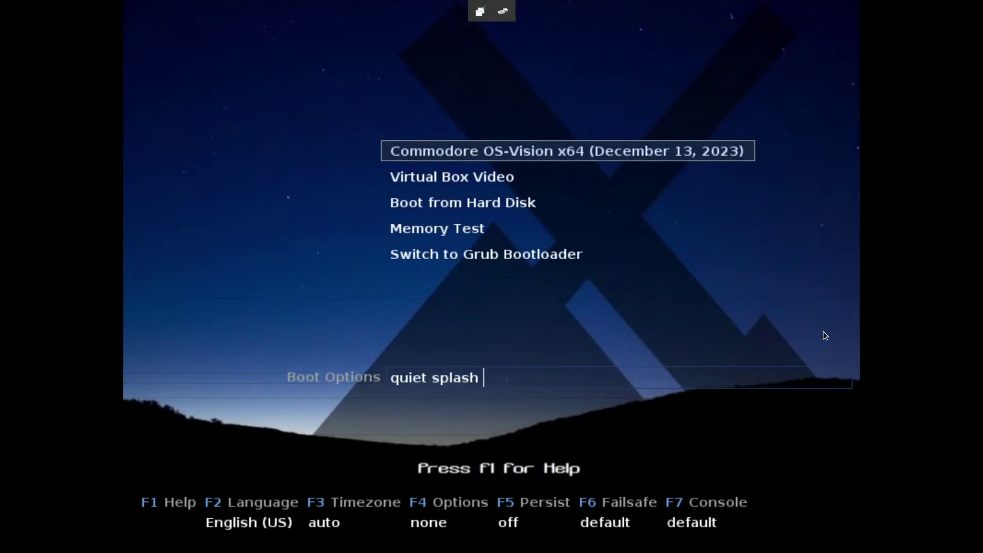
- Boot the Commodore OS-Vision x64 live entry from the boot menu, skipping Virtual Box Video
{"action": "key", "text": "Down"}
{"action": "key", "text": "Up"}
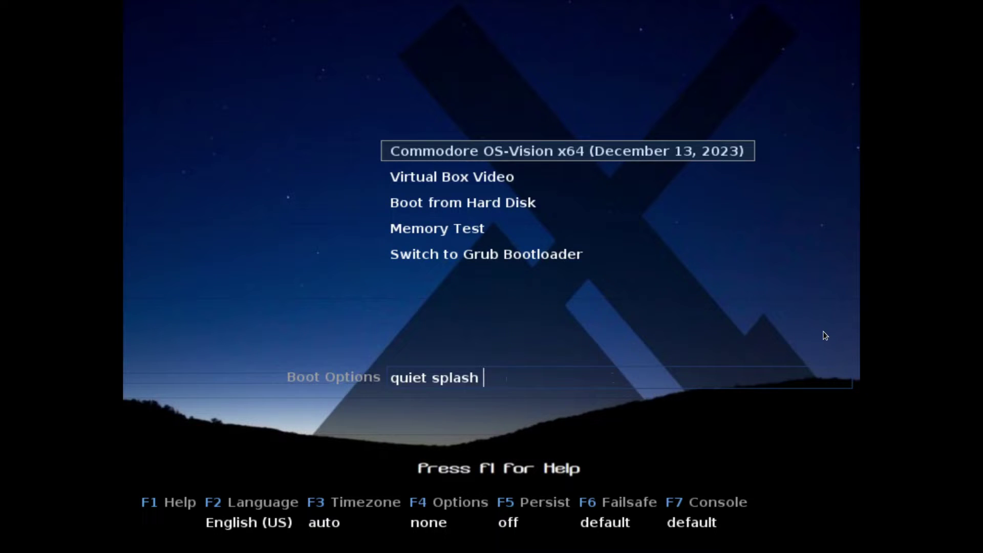
{"action": "key", "text": "Return"}
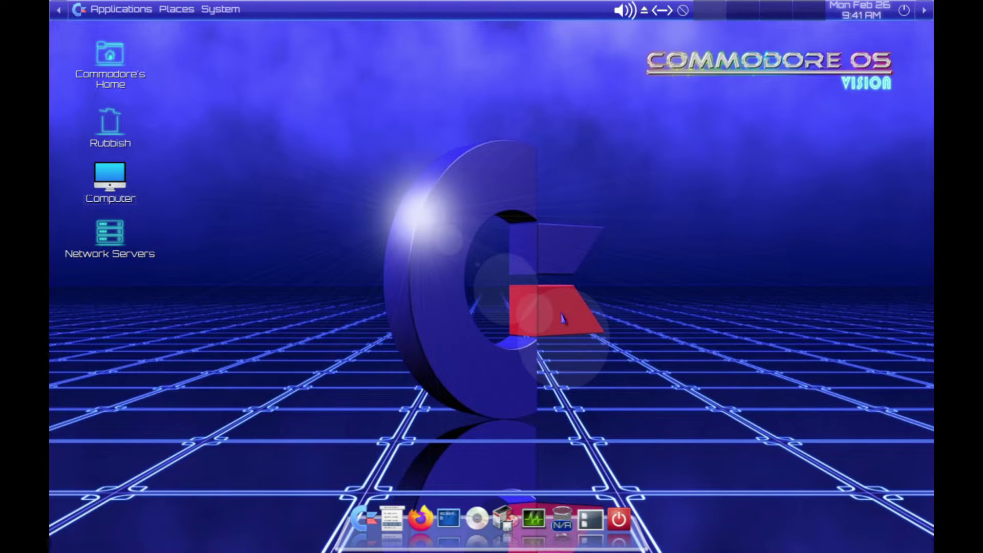
- Browse the System and Applications menus, then hide and restore the top panel
{"action": "left_click", "coordinate": [224, 12]}
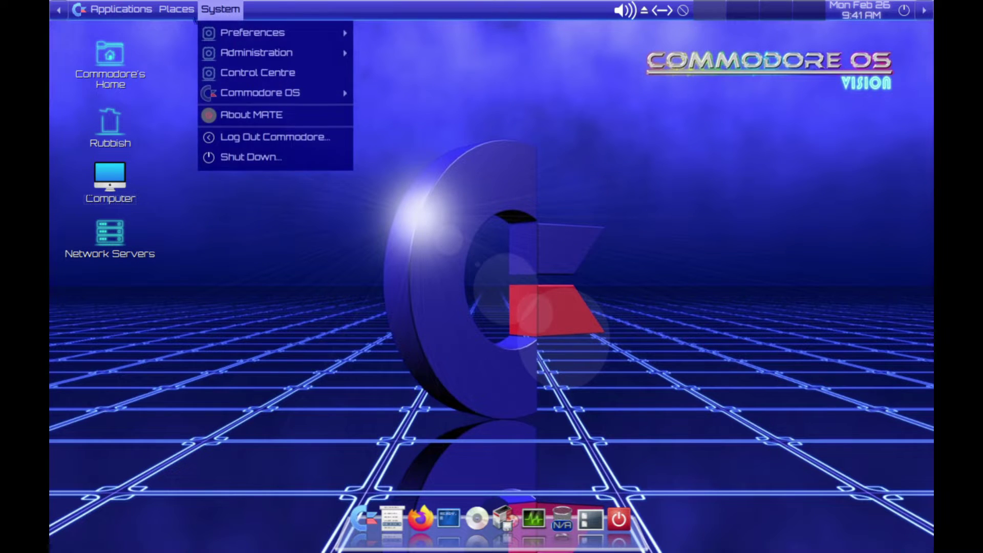
{"action": "mouse_move", "coordinate": [115, 10]}
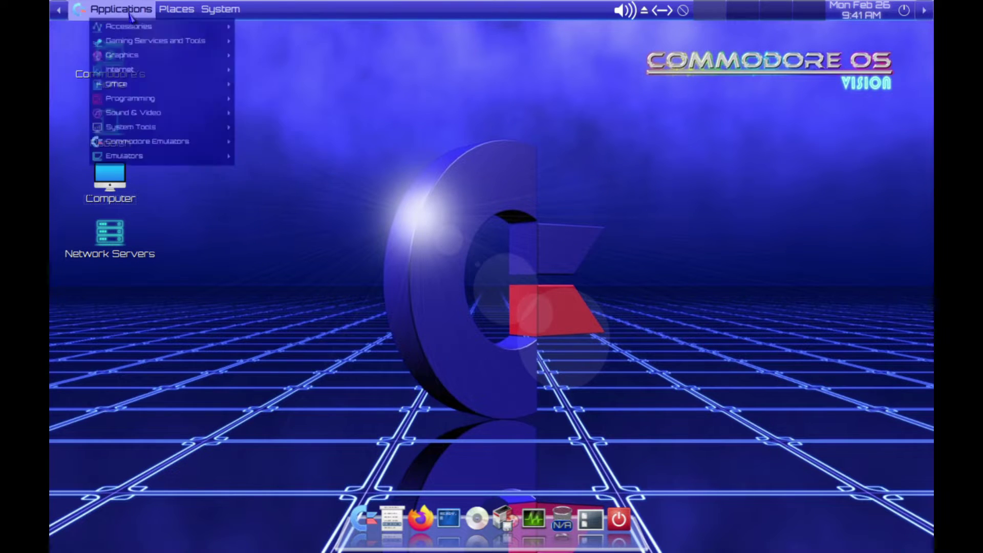
{"action": "left_click", "coordinate": [59, 11]}
{"action": "left_click", "coordinate": [58, 10]}
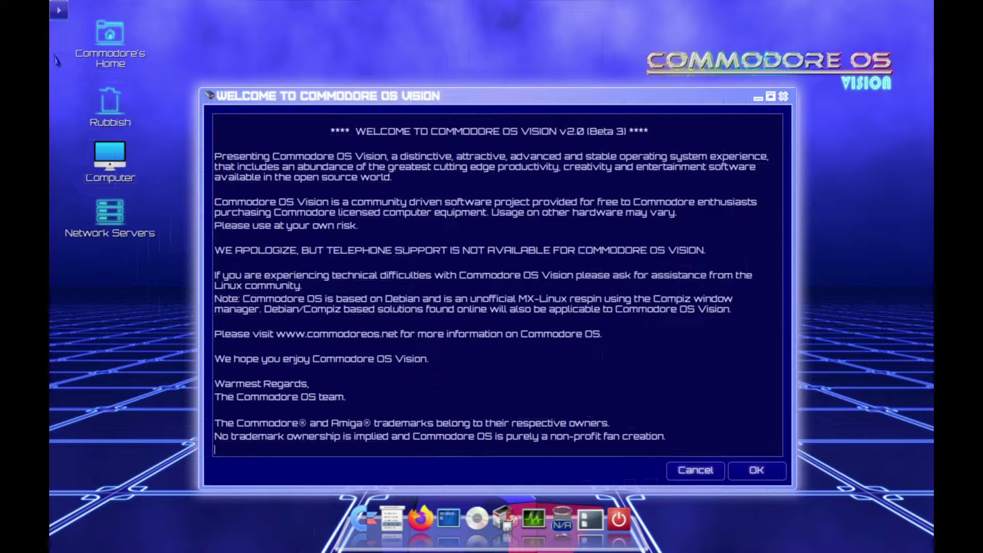
{"action": "left_click", "coordinate": [59, 10]}
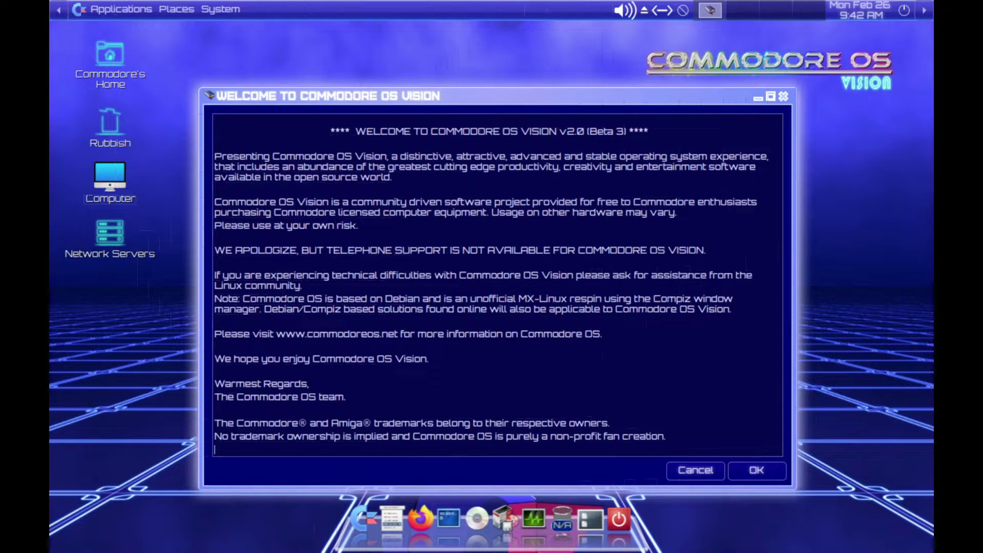
- Dismiss the welcome message, agree to the terms and conditions, and continue to the installer
{"action": "left_click", "coordinate": [769, 483]}
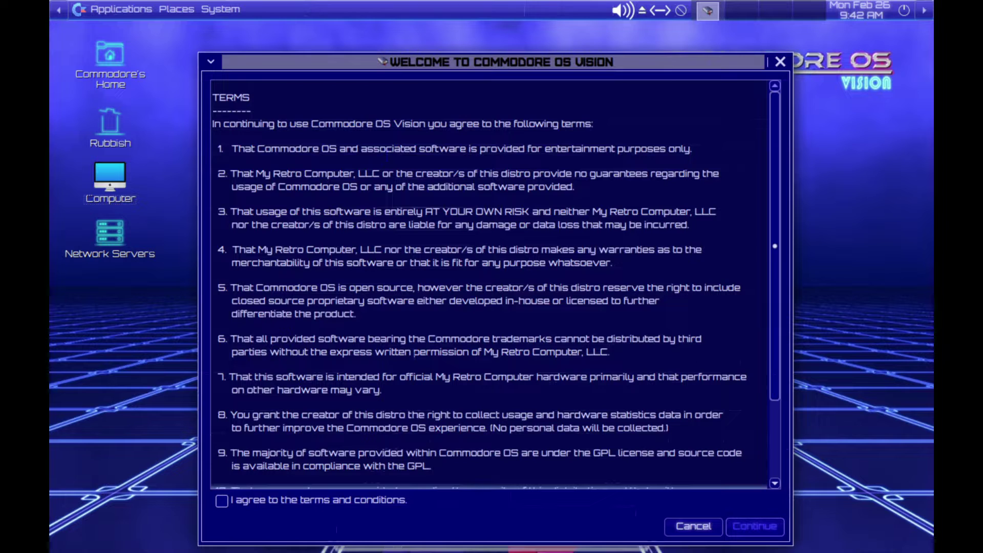
{"action": "left_click", "coordinate": [222, 500]}
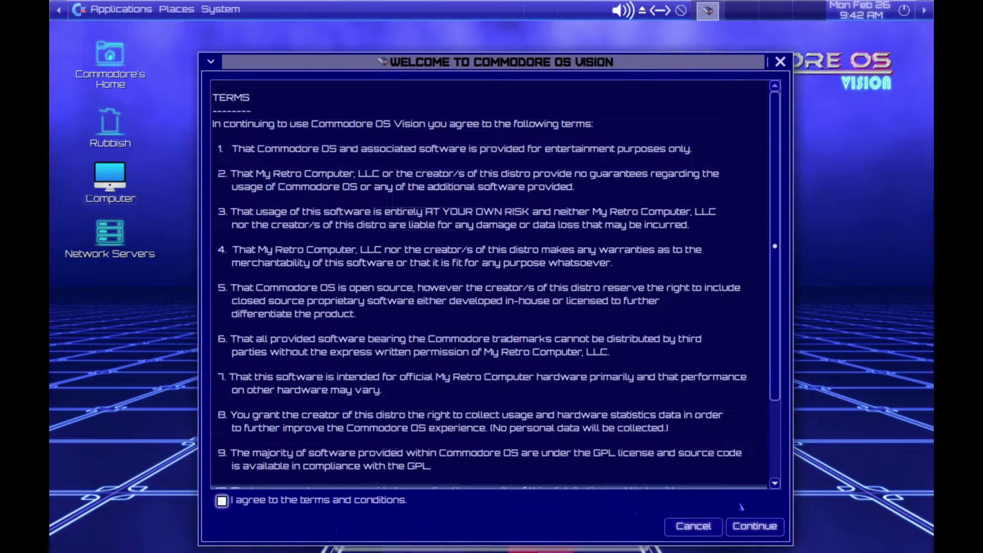
{"action": "left_click", "coordinate": [754, 526]}
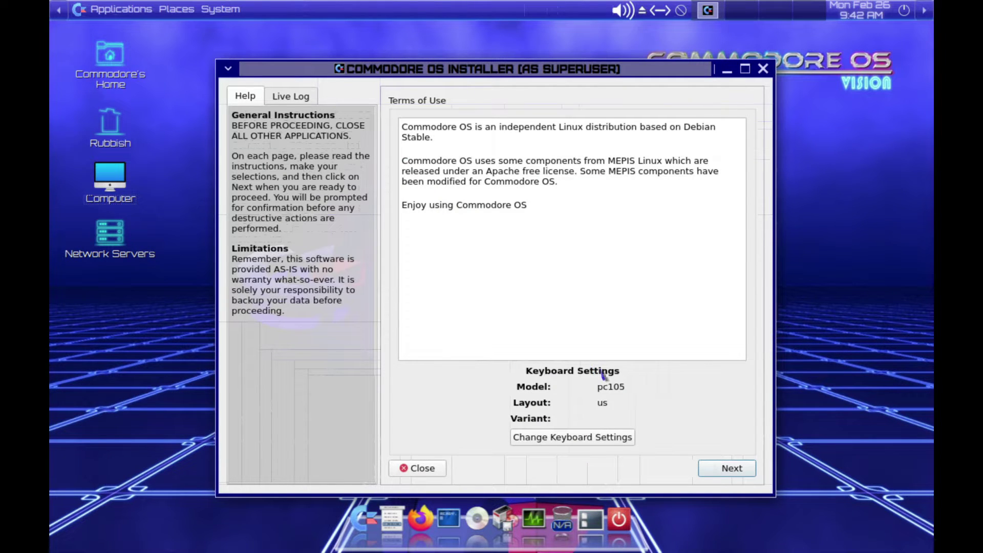
- Choose a Regular install formatting the whole vda disk, and keep the default network names
{"action": "left_click", "coordinate": [726, 473]}
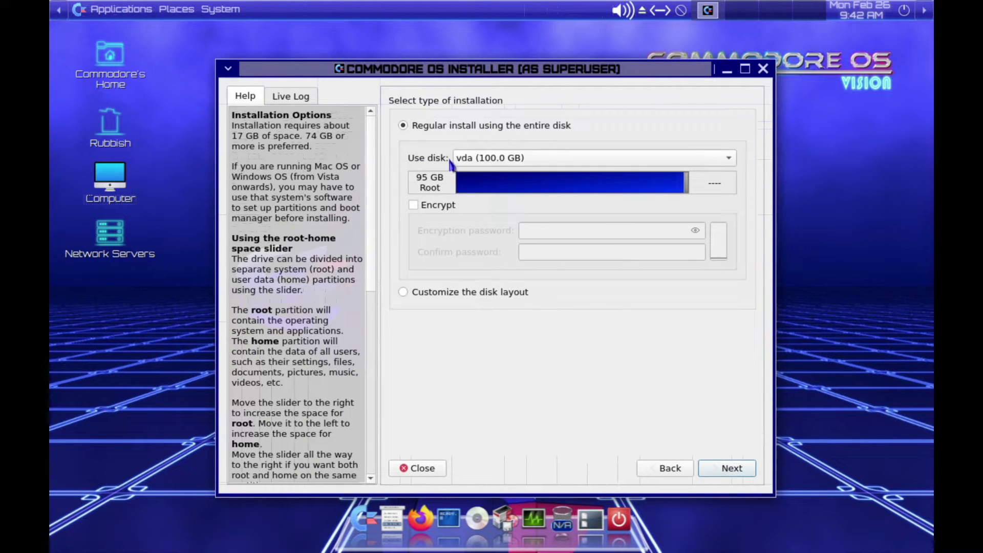
{"action": "left_click", "coordinate": [723, 470]}
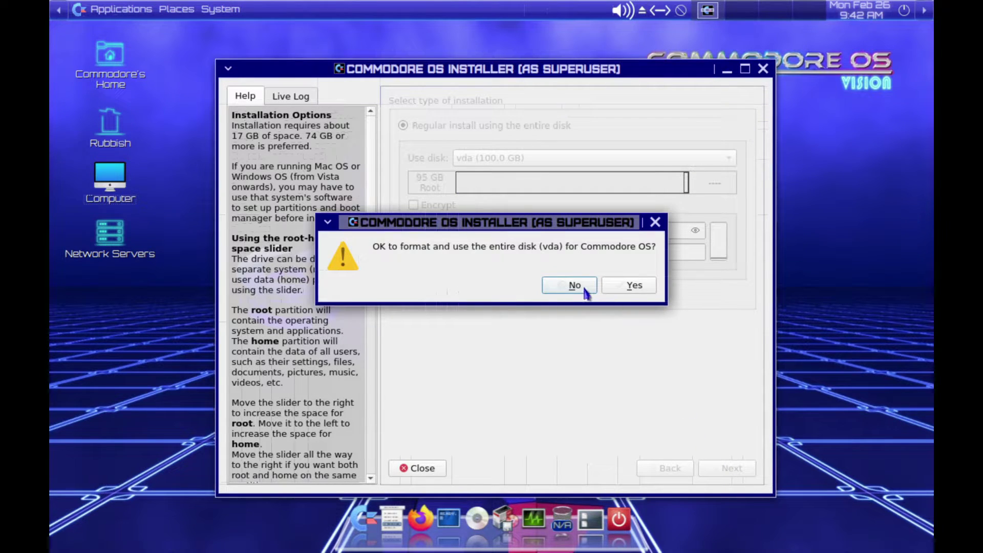
{"action": "left_click", "coordinate": [631, 286]}
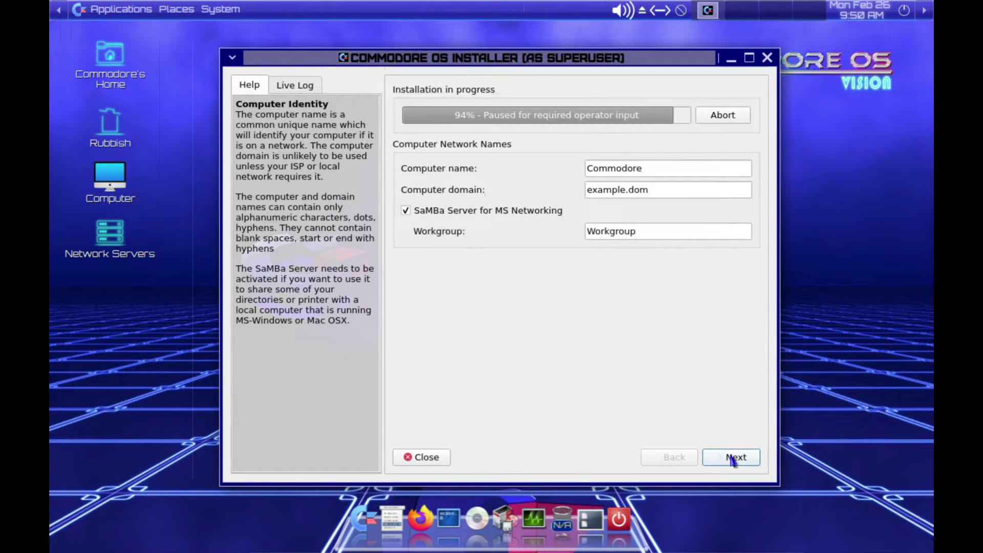
{"action": "left_click", "coordinate": [732, 459]}
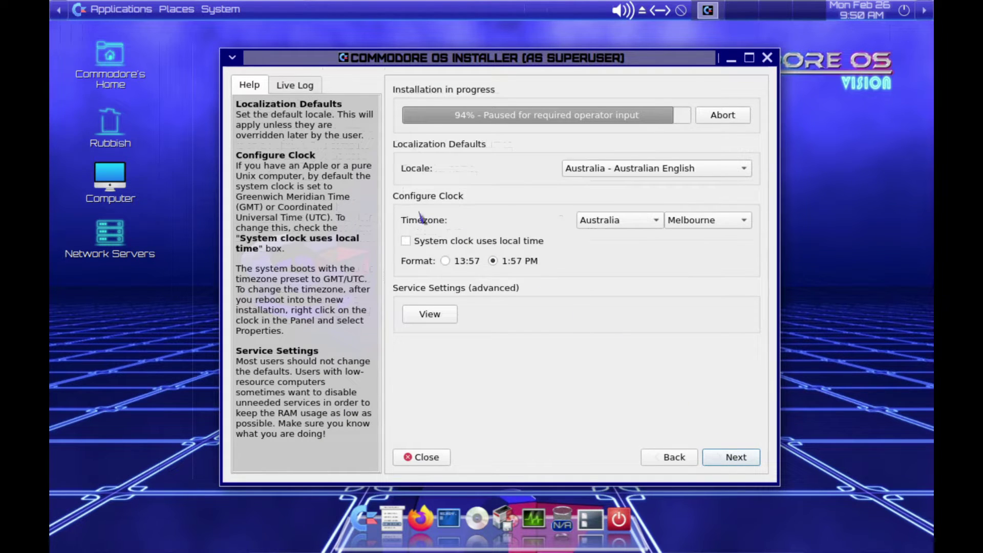
- Set locale to United States - American English and timezone to US/Pacific, then continue installing
{"action": "left_click", "coordinate": [656, 220]}
{"action": "left_click", "coordinate": [699, 169]}
{"action": "left_click", "coordinate": [699, 169]}
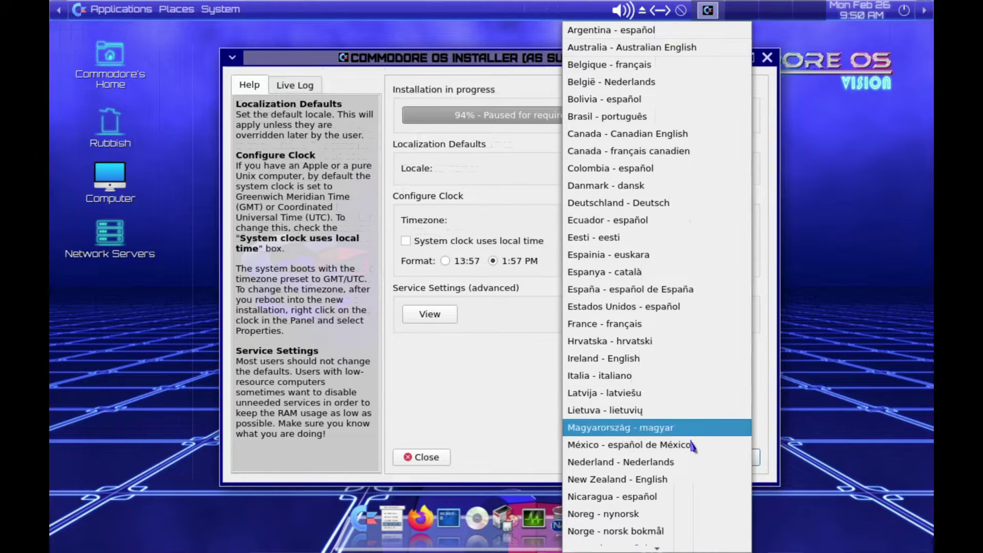
{"action": "mouse_move", "coordinate": [647, 549]}
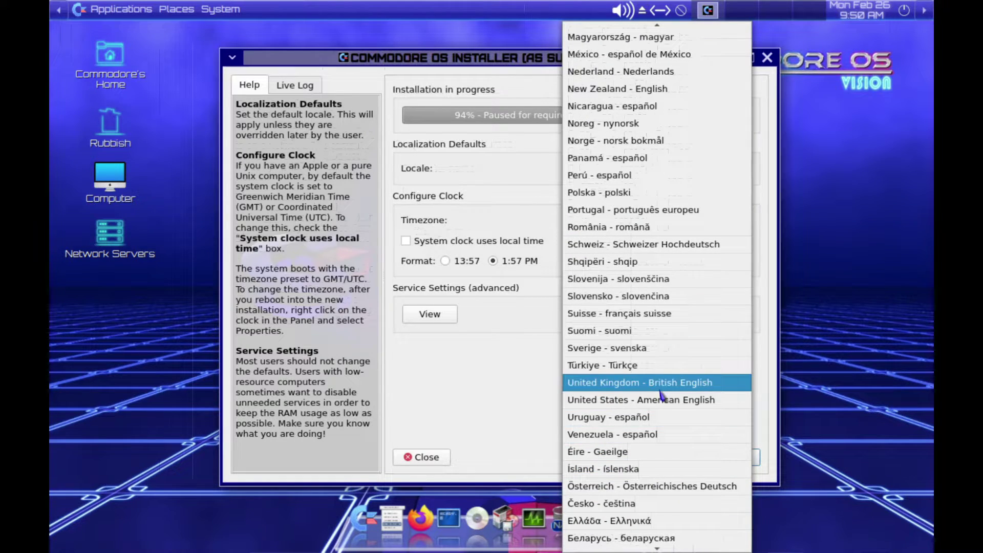
{"action": "left_click", "coordinate": [661, 401]}
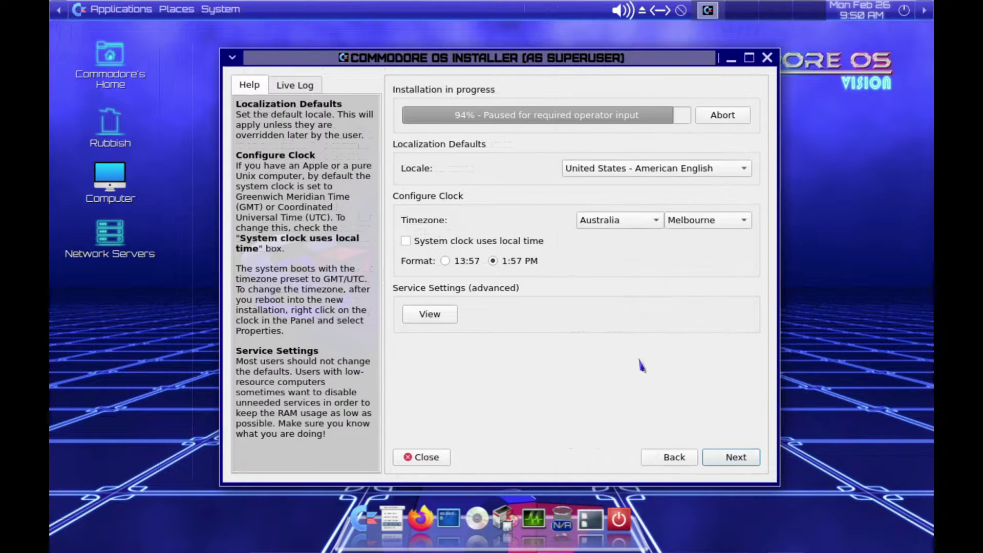
{"action": "left_click", "coordinate": [631, 224]}
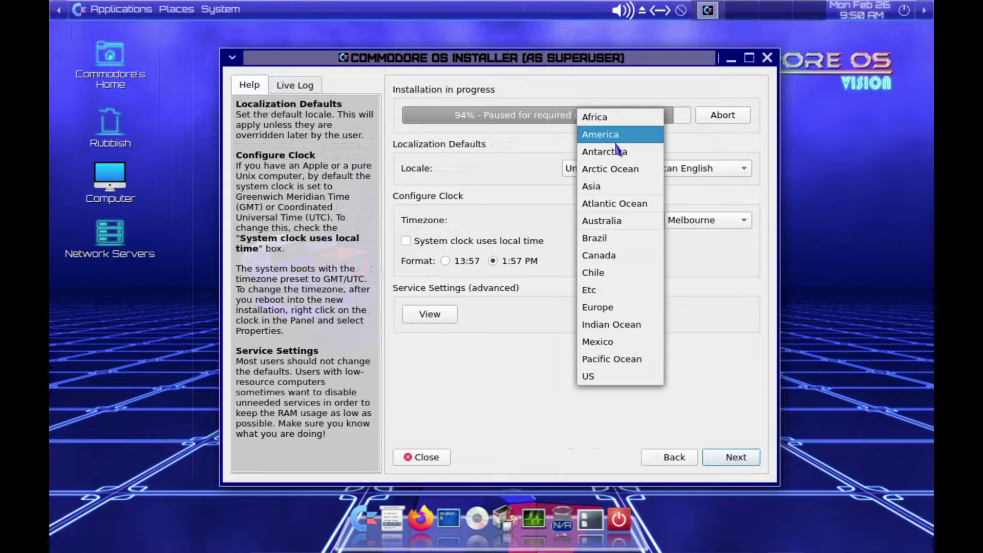
{"action": "left_click", "coordinate": [605, 376]}
{"action": "left_click", "coordinate": [708, 220]}
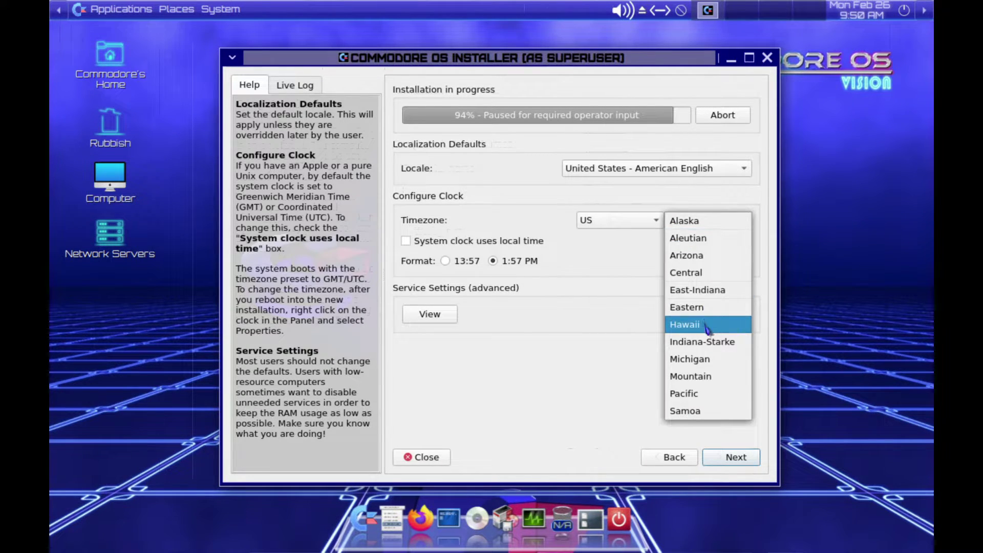
{"action": "left_click", "coordinate": [701, 397]}
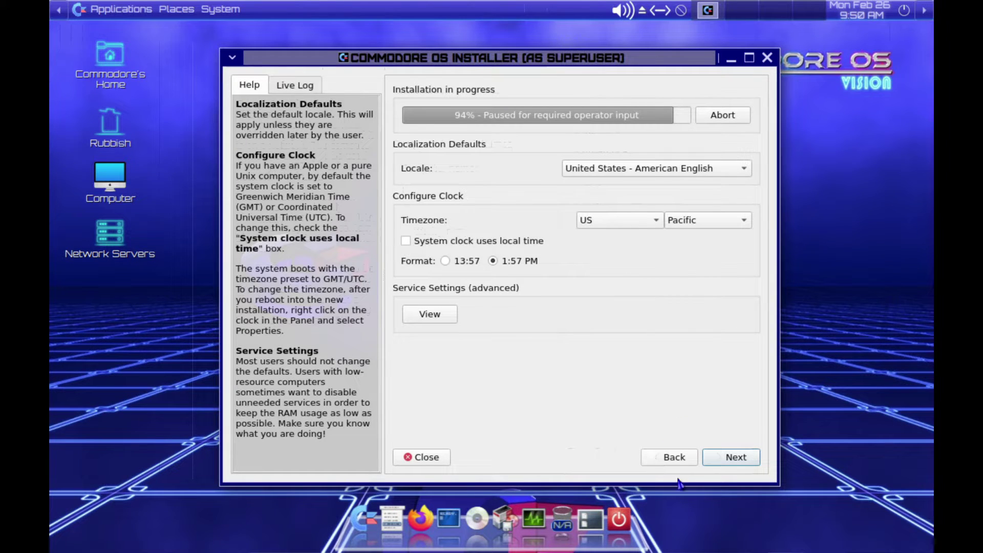
{"action": "left_click", "coordinate": [724, 463]}
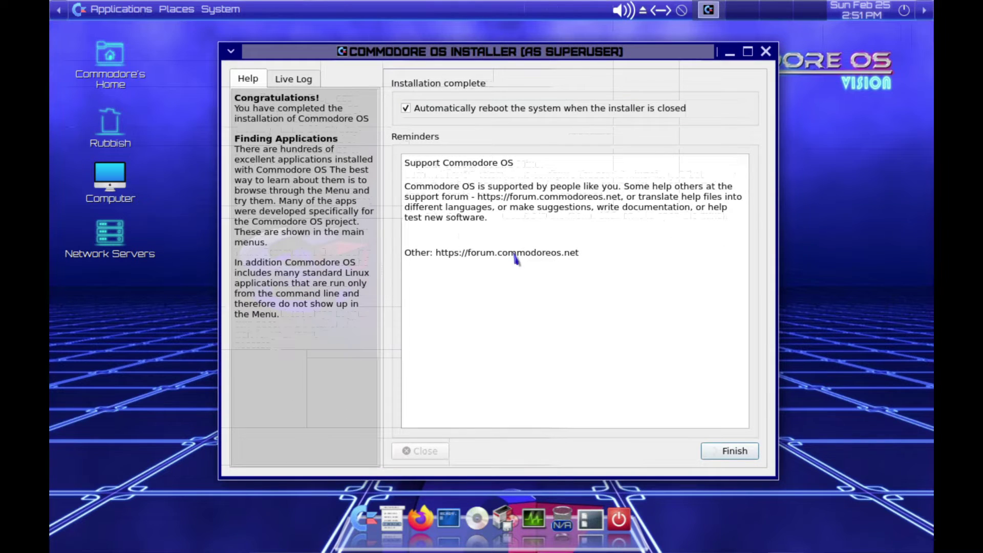
- Finish the installer and boot Commodore OS Vision 2.0 from the OS selector
{"action": "left_click", "coordinate": [720, 453]}
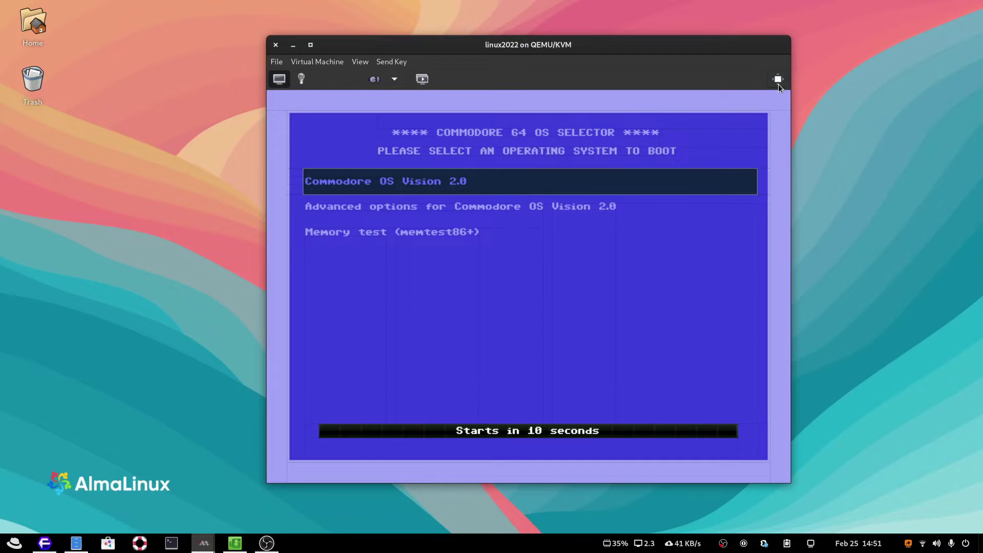
{"action": "left_click", "coordinate": [778, 84]}
{"action": "key", "text": "Down"}
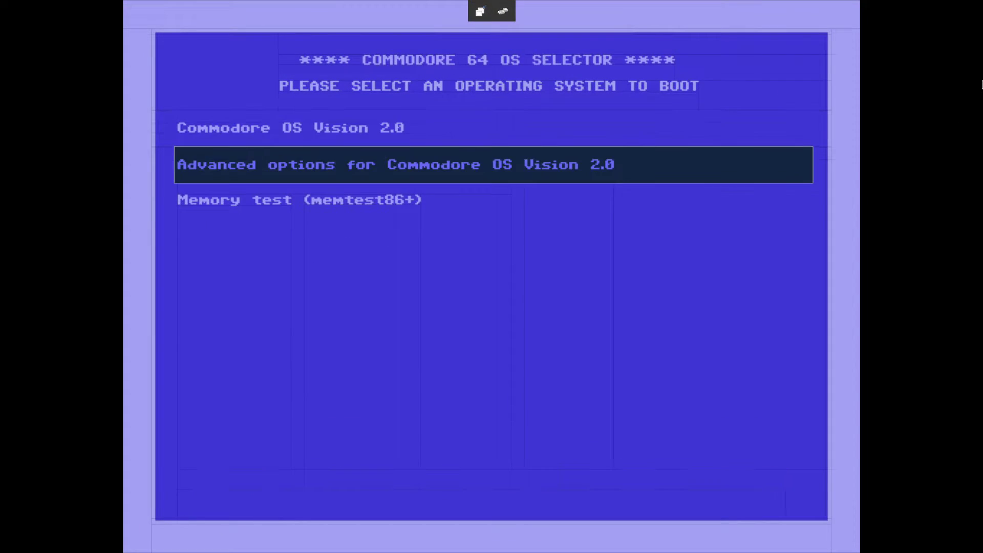
{"action": "key", "text": "Up"}
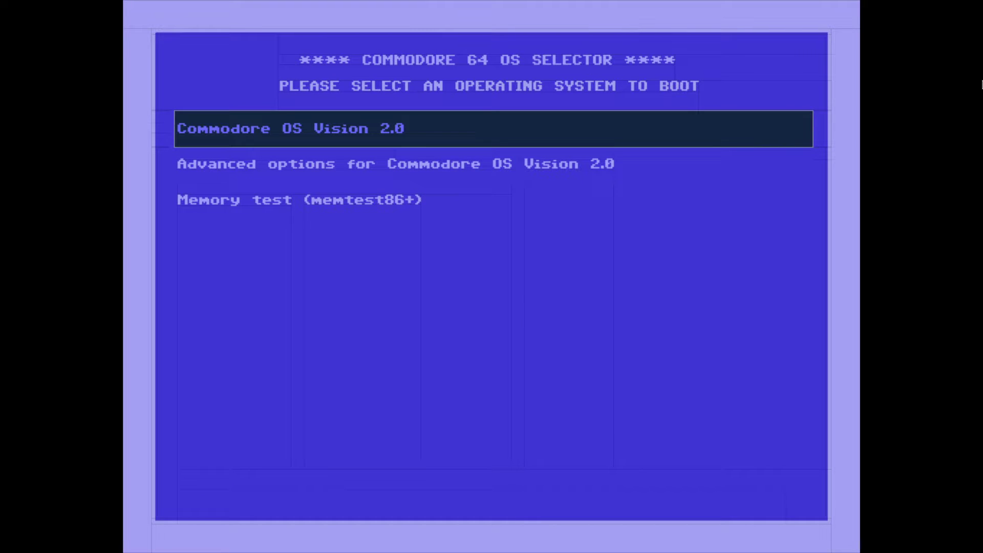
{"action": "key", "text": "Return"}
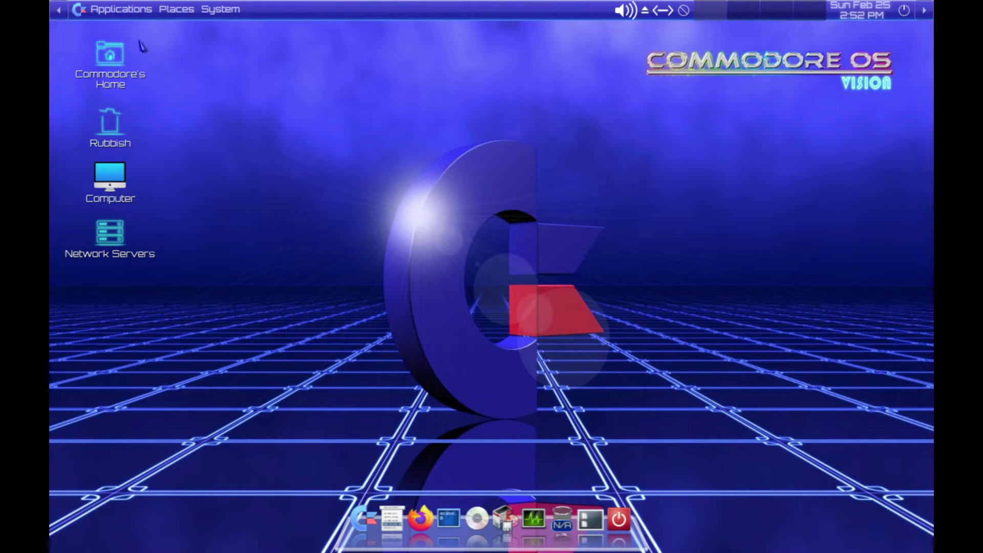
- Open the password change form and authenticate with the current password
{"action": "left_click", "coordinate": [210, 13]}
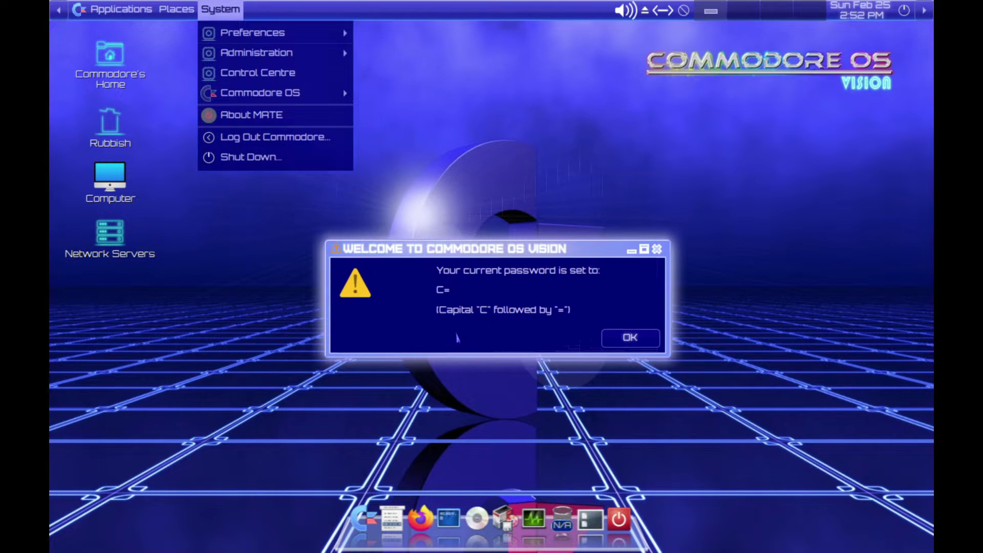
{"action": "left_click", "coordinate": [459, 309]}
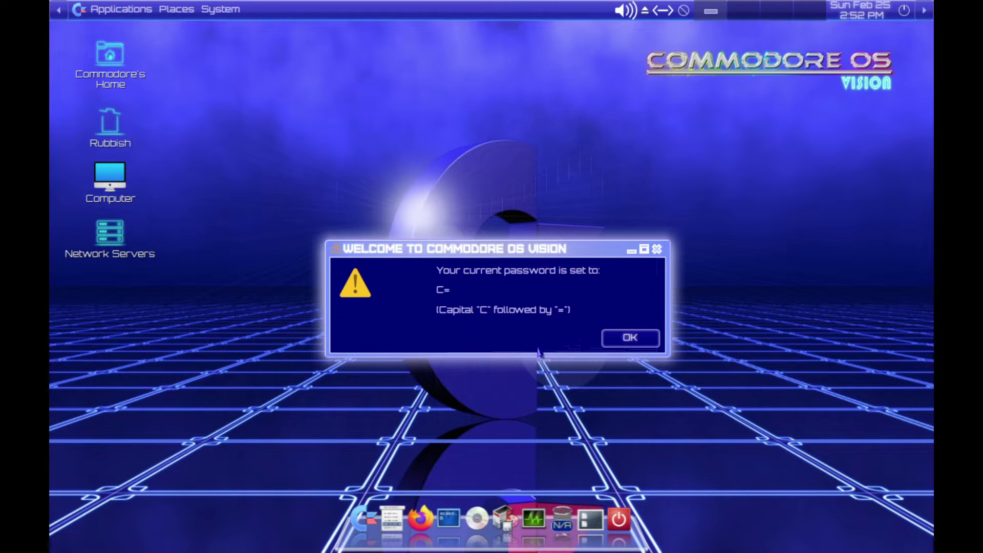
{"action": "left_click", "coordinate": [635, 345]}
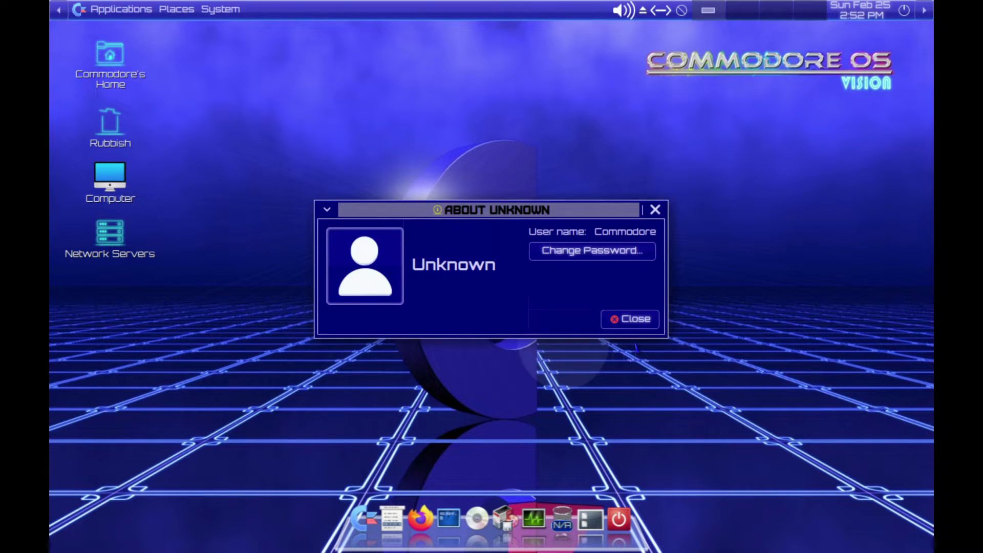
{"action": "left_click", "coordinate": [592, 251]}
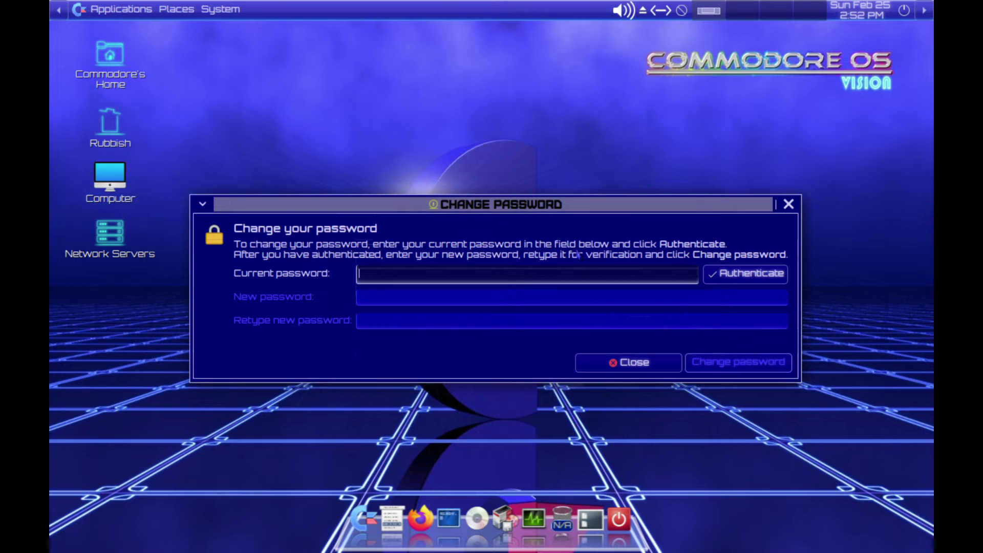
{"action": "type", "text": "pa"}
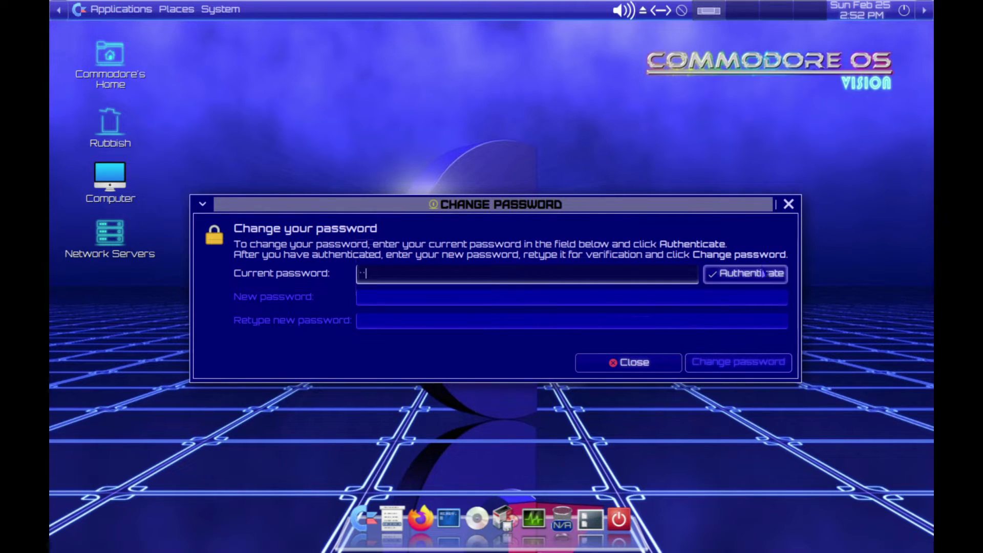
{"action": "left_click", "coordinate": [751, 274]}
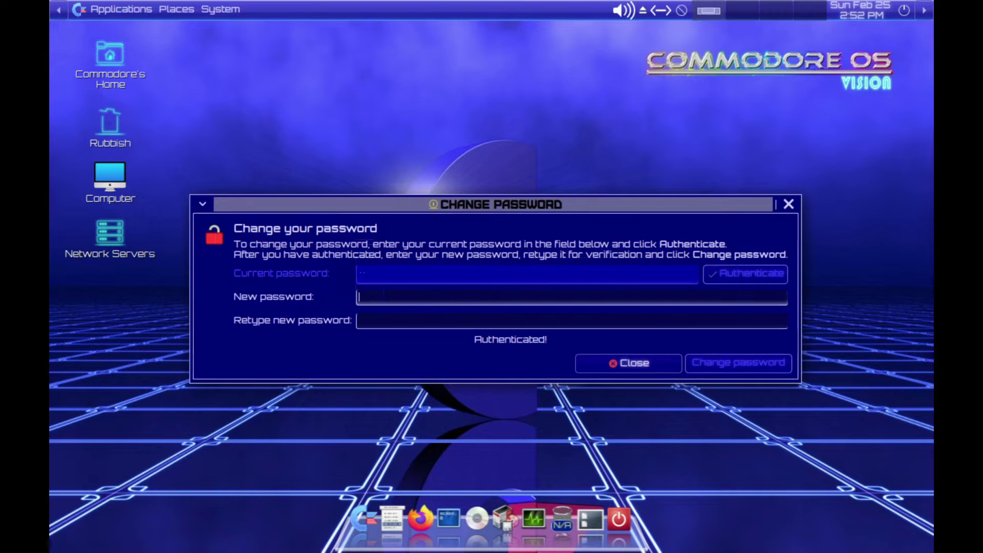
- Enter a short new password twice and attempt to apply it
{"action": "type", "text": "pass"}
{"action": "key", "text": "Tab"}
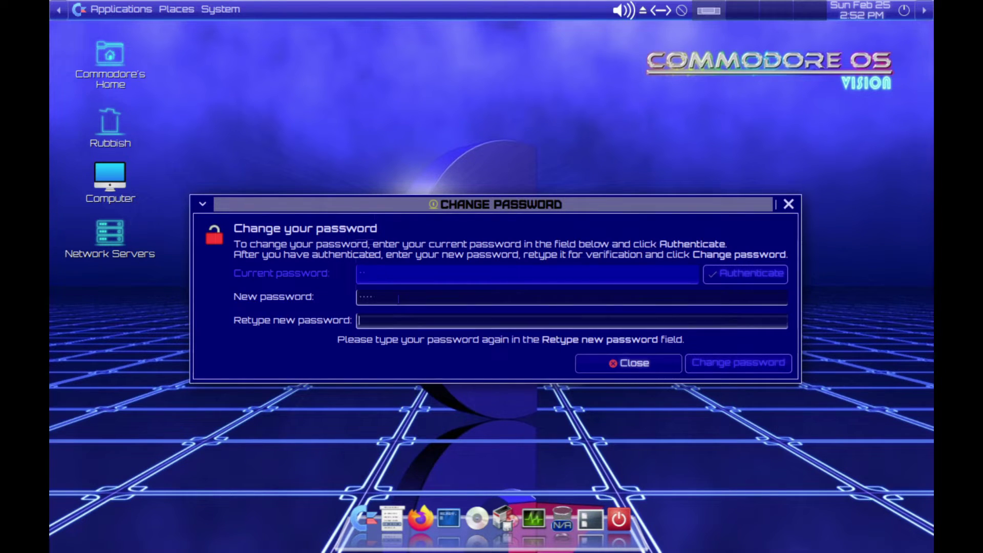
{"action": "type", "text": "pass"}
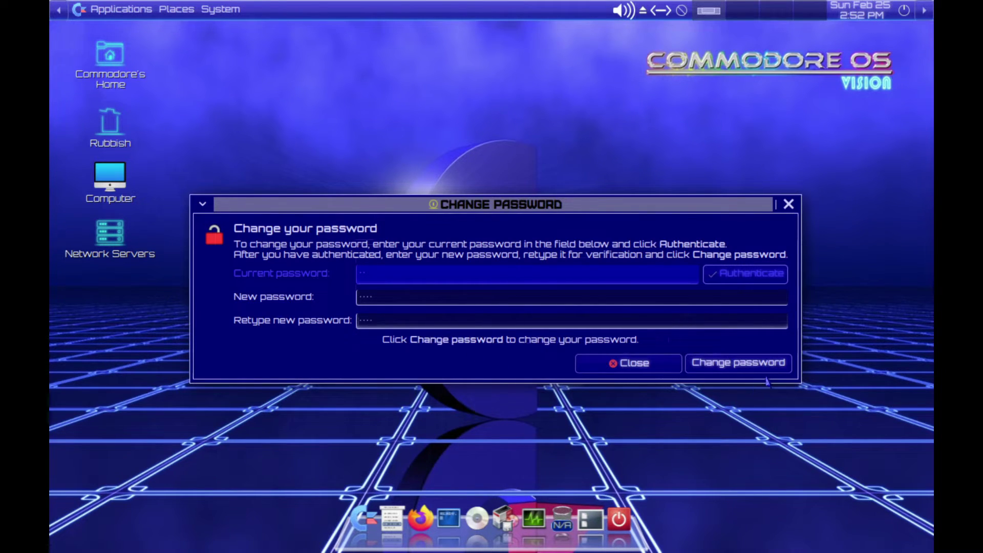
{"action": "left_click", "coordinate": [768, 370]}
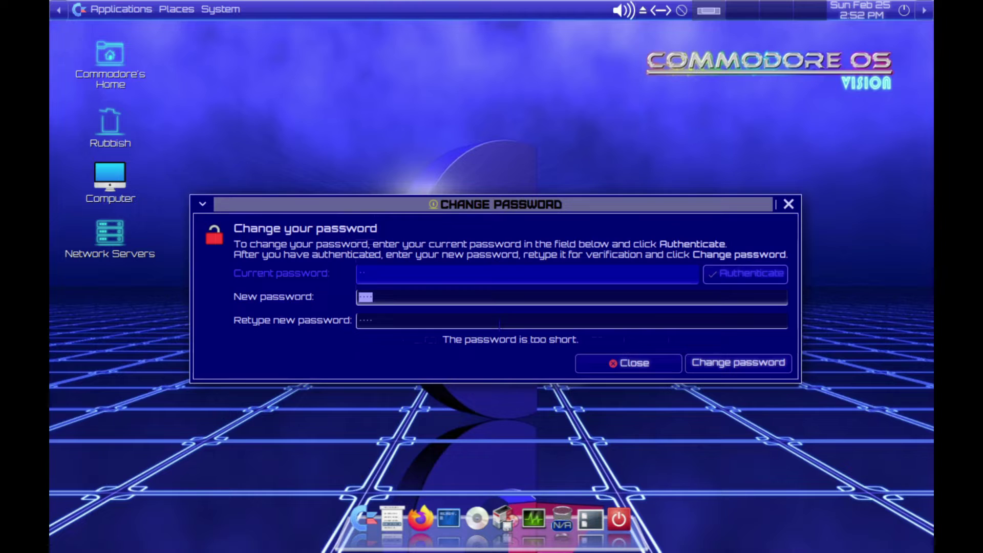
- Enter a longer new password twice, apply it, and close both account dialogs
{"action": "type", "text": "test"}
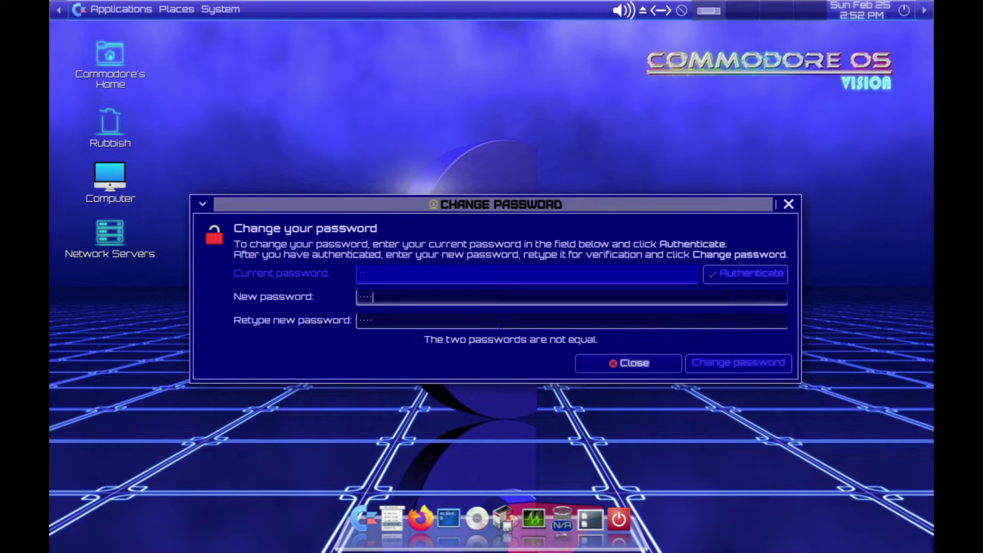
{"action": "type", "text": "test"}
{"action": "key", "text": "Tab"}
{"action": "type", "text": "tes"}
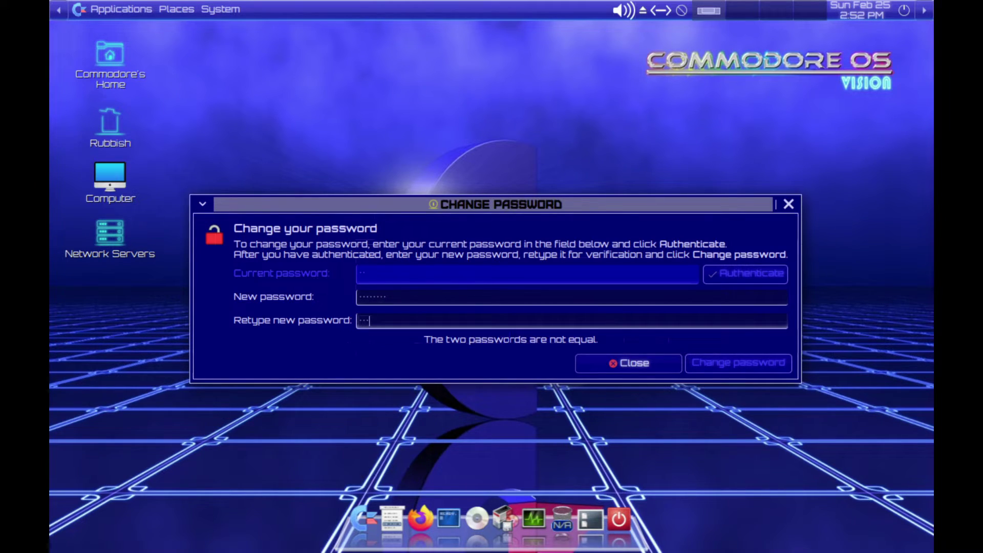
{"action": "type", "text": "ttest"}
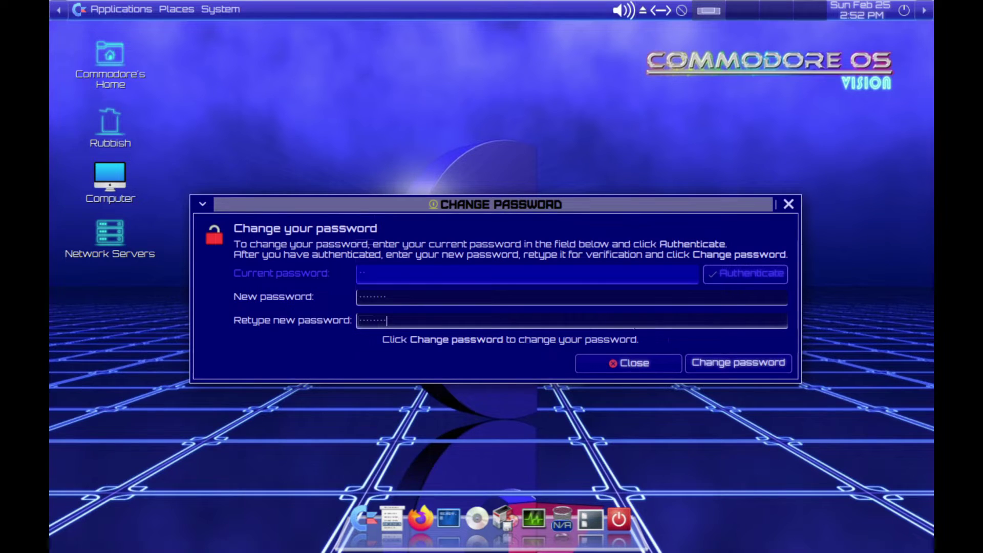
{"action": "left_click", "coordinate": [738, 363]}
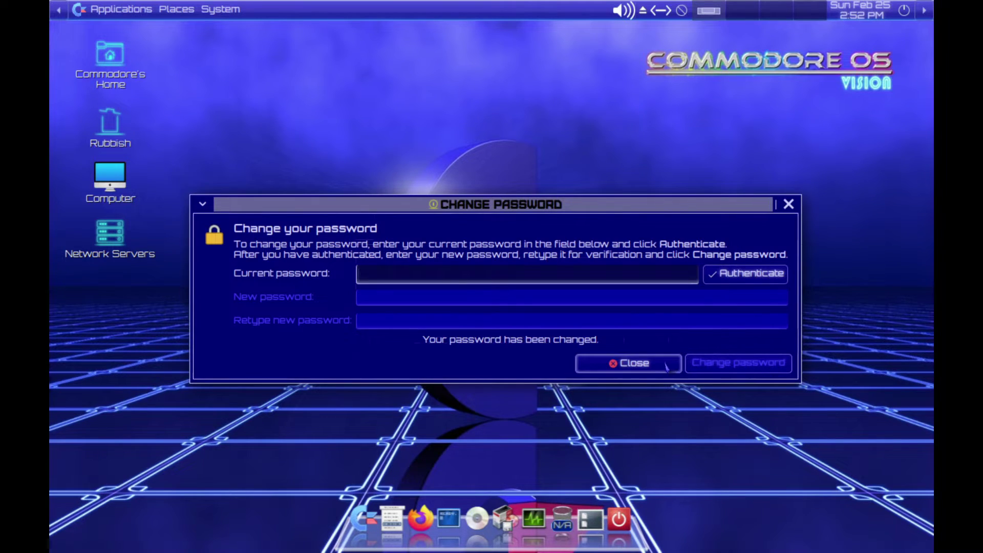
{"action": "left_click", "coordinate": [664, 365]}
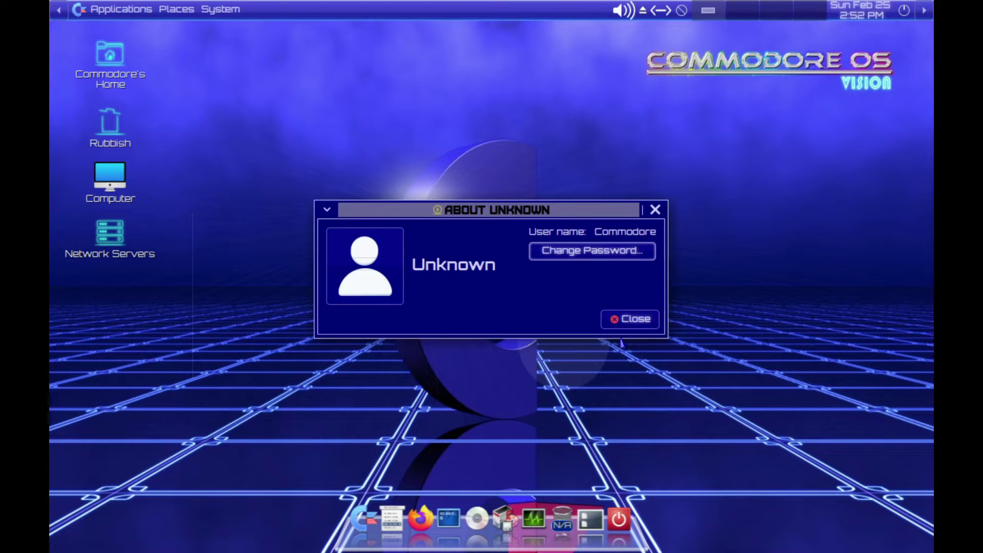
{"action": "left_click", "coordinate": [619, 318]}
- Close MX Date & Time, showing 25 February 2024 and US Pacific, without applying changes
{"action": "left_click", "coordinate": [217, 9]}
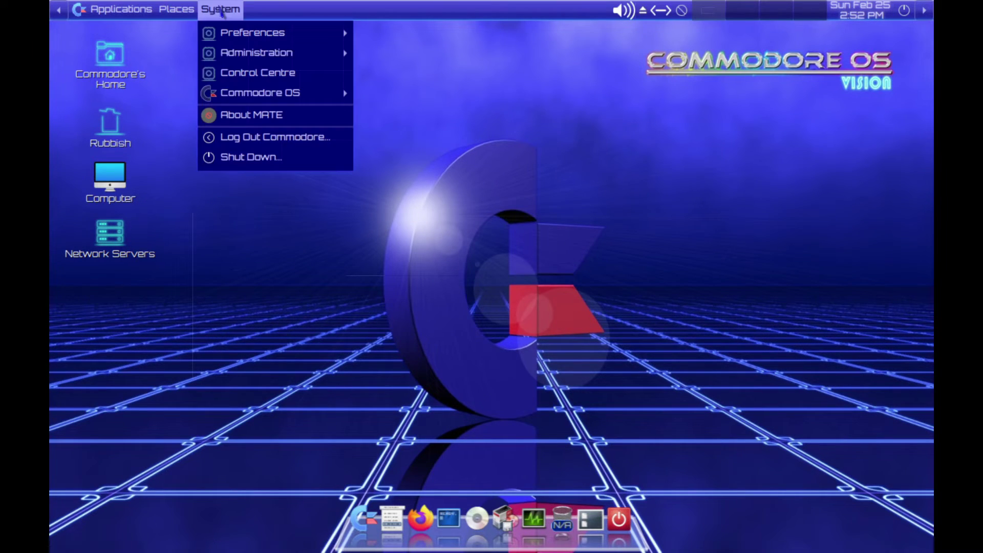
{"action": "mouse_move", "coordinate": [268, 35]}
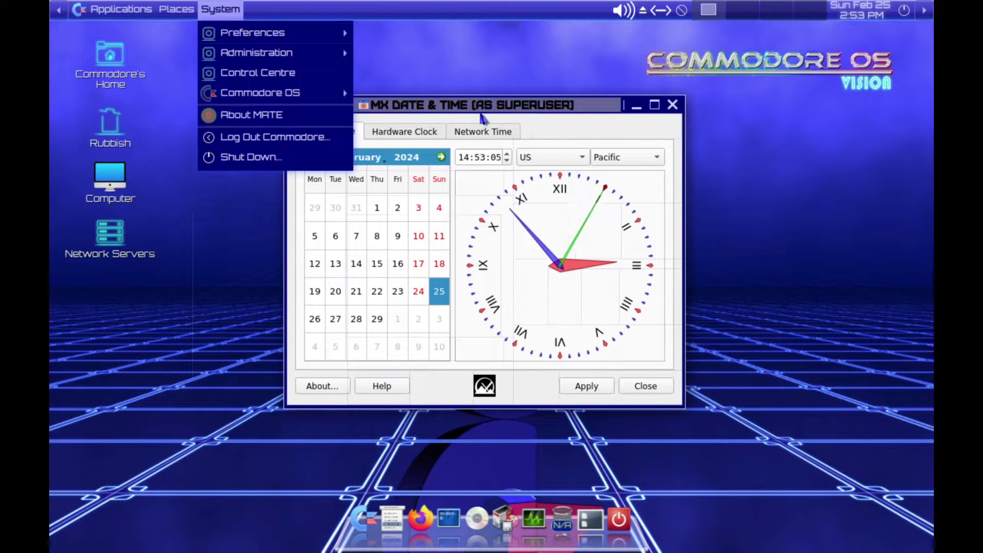
{"action": "left_click", "coordinate": [571, 281]}
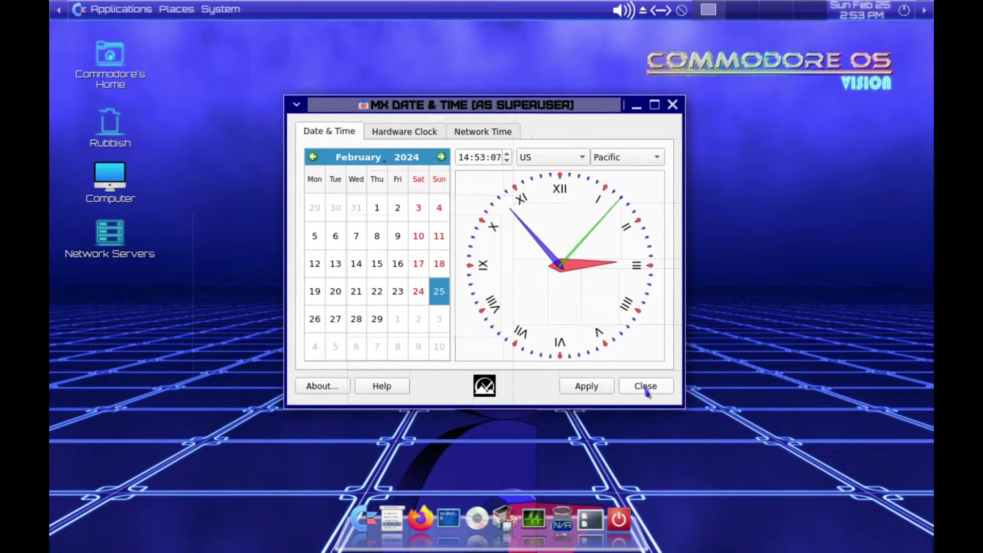
{"action": "left_click", "coordinate": [645, 389]}
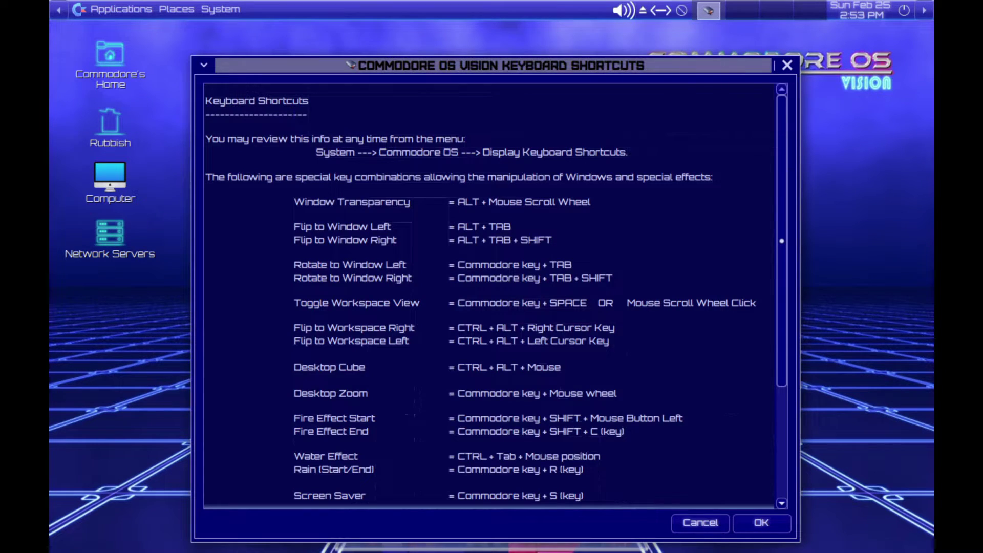
- Scroll through the Keyboard Shortcuts reference and close it with OK
{"action": "left_click_drag", "start_coordinate": [277, 101], "coordinate": [273, 115]}
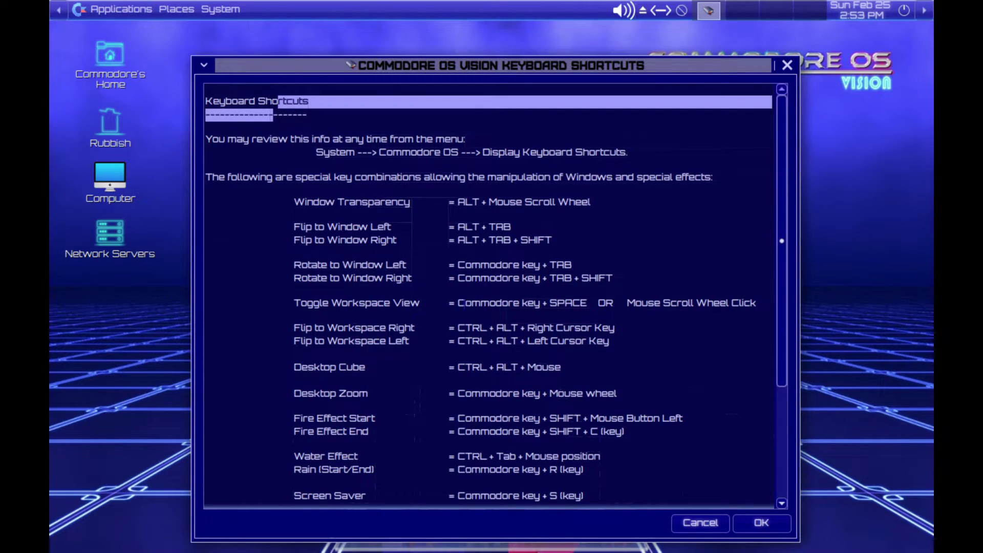
{"action": "left_click", "coordinate": [463, 302]}
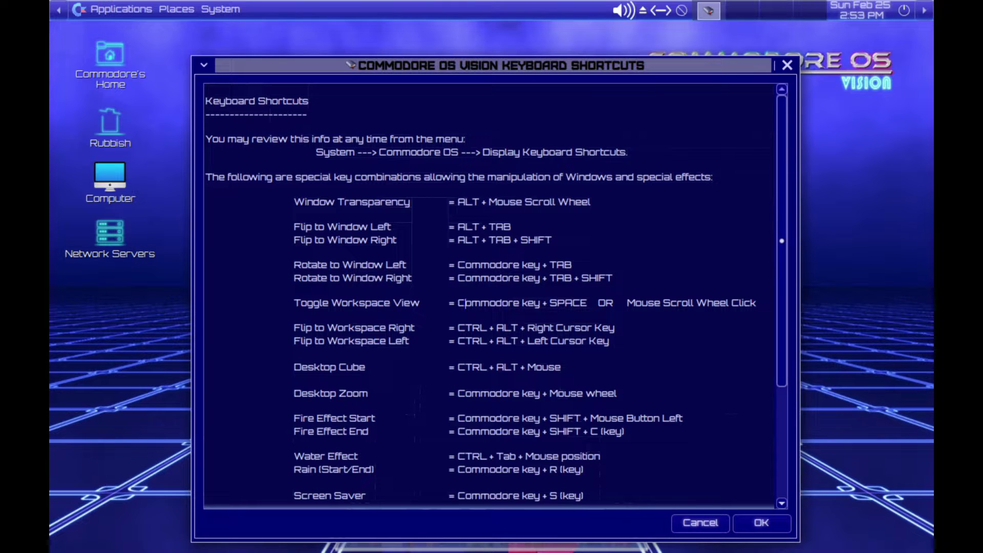
{"action": "scroll", "coordinate": [463, 302], "scroll_direction": "down", "scroll_amount": 2}
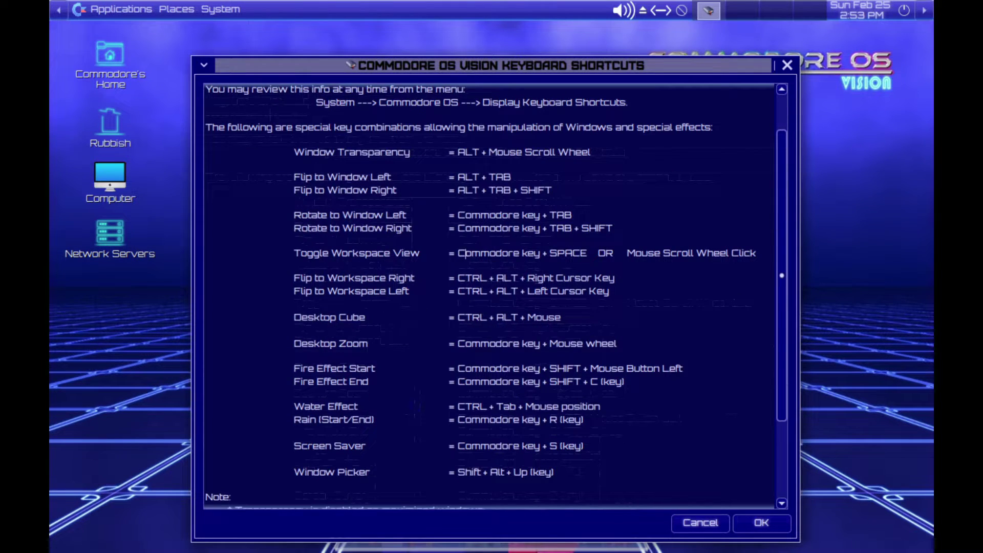
{"action": "left_click", "coordinate": [762, 523]}
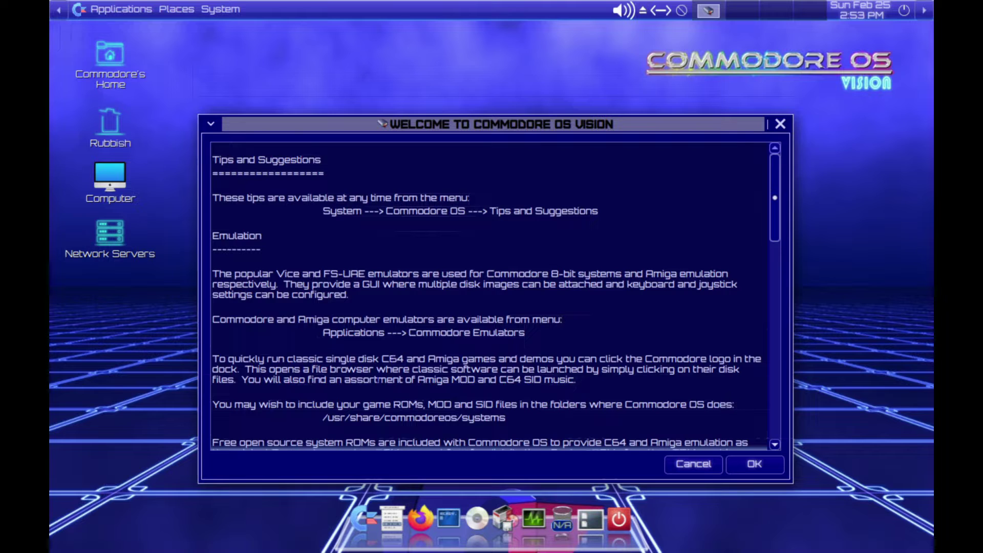
- Scroll the Welcome tips down to Obtaining Additional Software
{"action": "scroll", "coordinate": [489, 295], "scroll_direction": "down", "scroll_amount": 3}
{"action": "scroll", "coordinate": [489, 294], "scroll_direction": "down", "scroll_amount": 4}
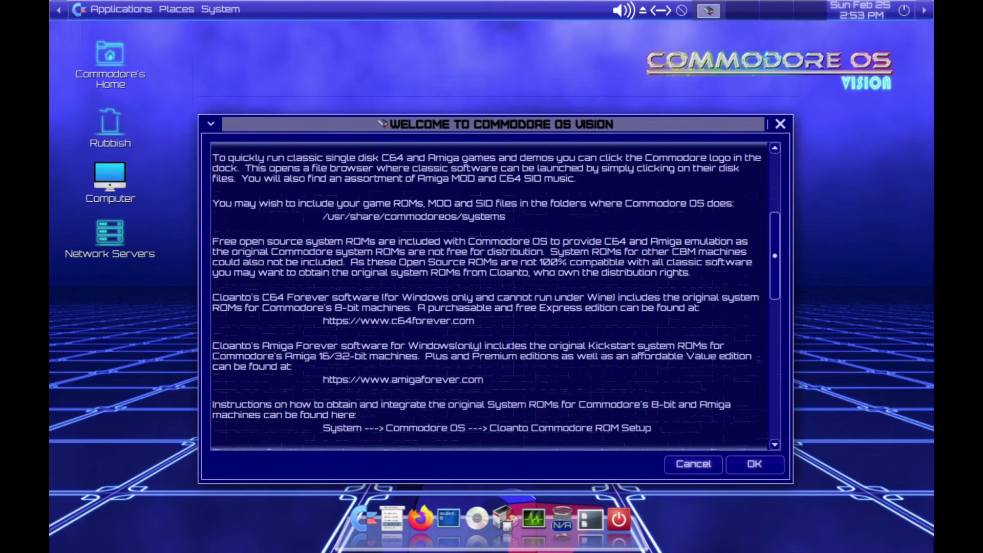
{"action": "scroll", "coordinate": [489, 294], "scroll_direction": "down", "scroll_amount": 7}
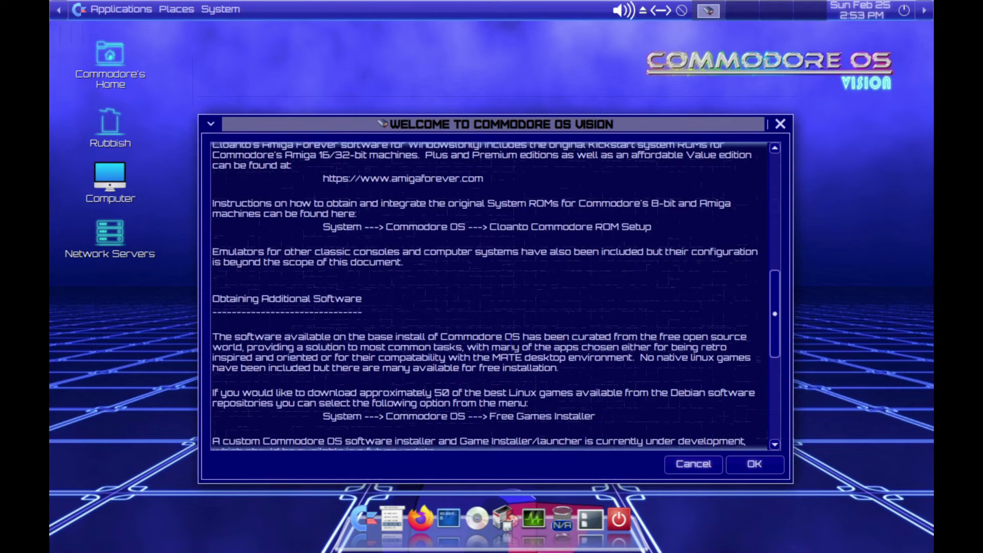
- Close the welcome tips window and open the monitor display settings from the System menu
{"action": "left_click", "coordinate": [768, 471]}
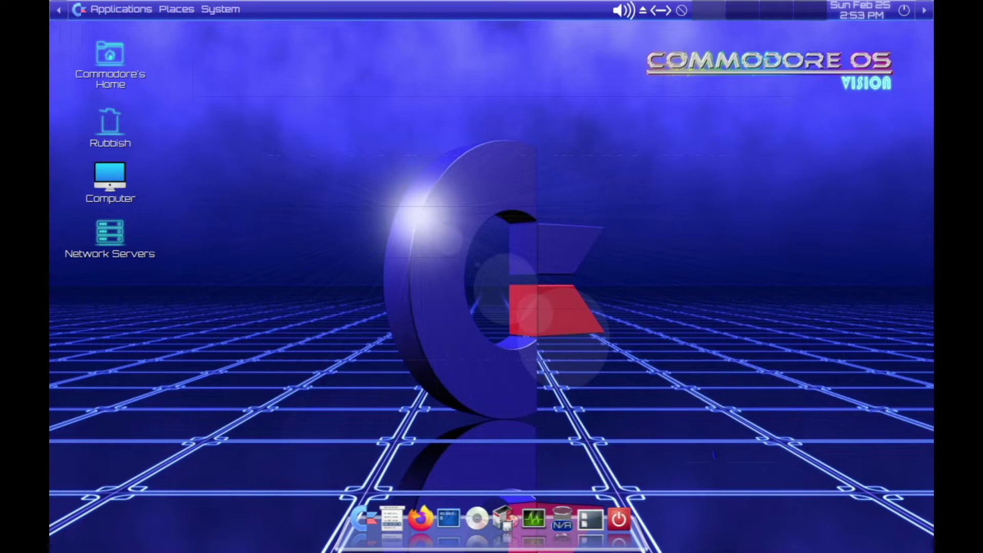
{"action": "left_click", "coordinate": [219, 10]}
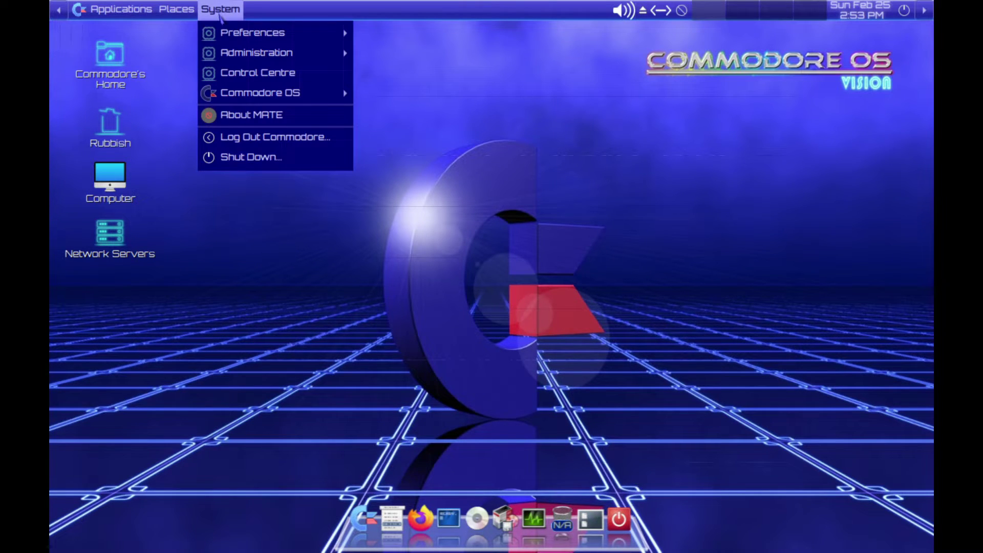
{"action": "mouse_move", "coordinate": [247, 37]}
{"action": "mouse_move", "coordinate": [458, 36]}
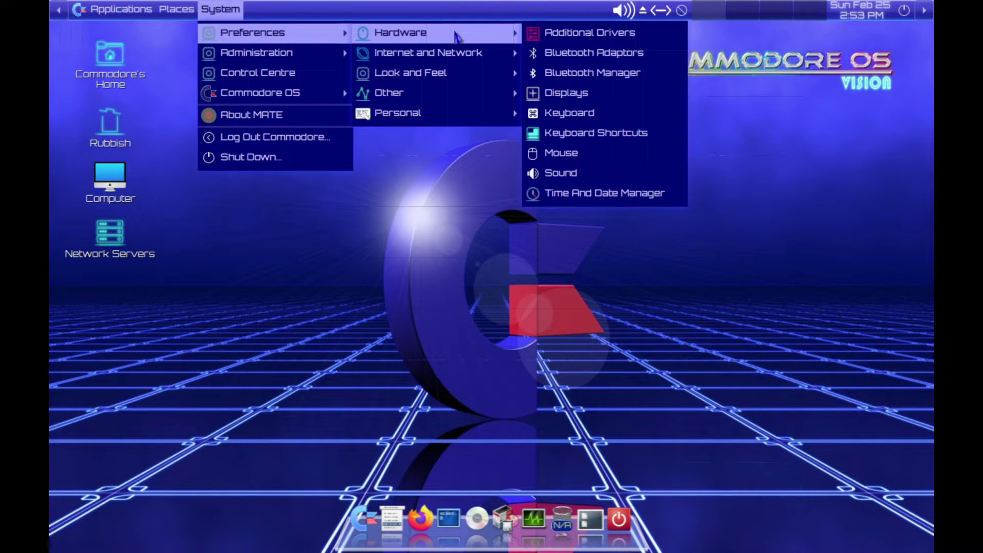
{"action": "left_click", "coordinate": [560, 94]}
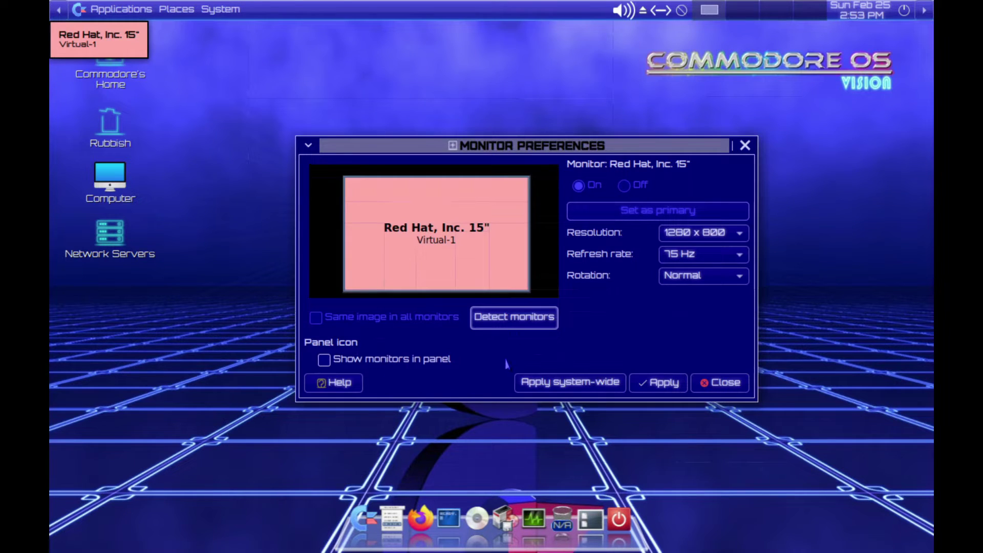
- Apply and keep the 1920 x 1080 resolution, then close Monitor Preferences
{"action": "left_click", "coordinate": [712, 233]}
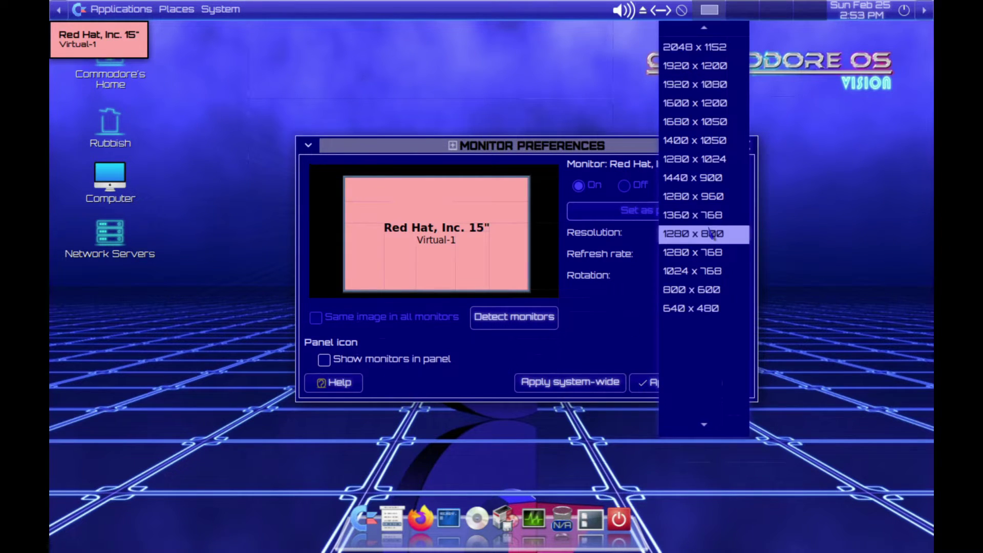
{"action": "left_click", "coordinate": [696, 86]}
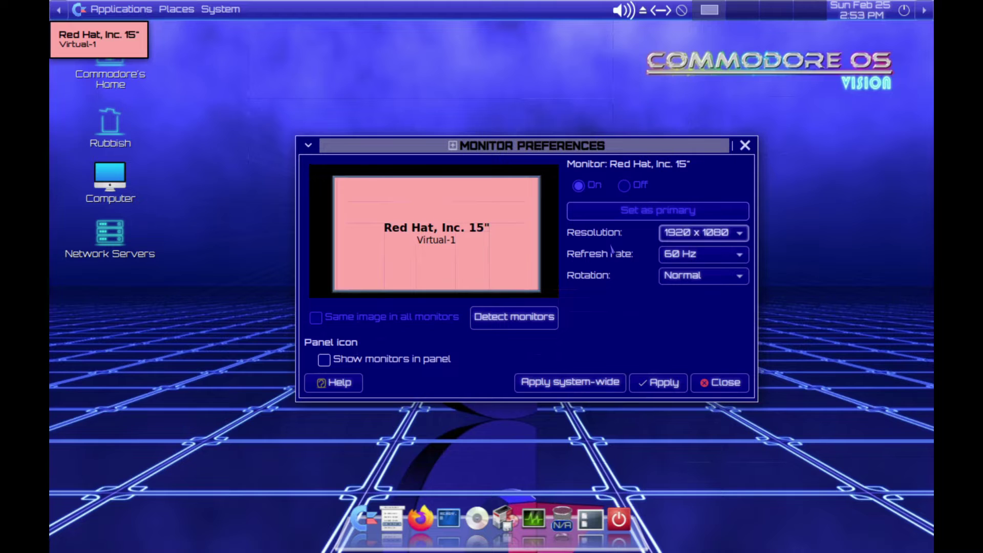
{"action": "left_click", "coordinate": [659, 383]}
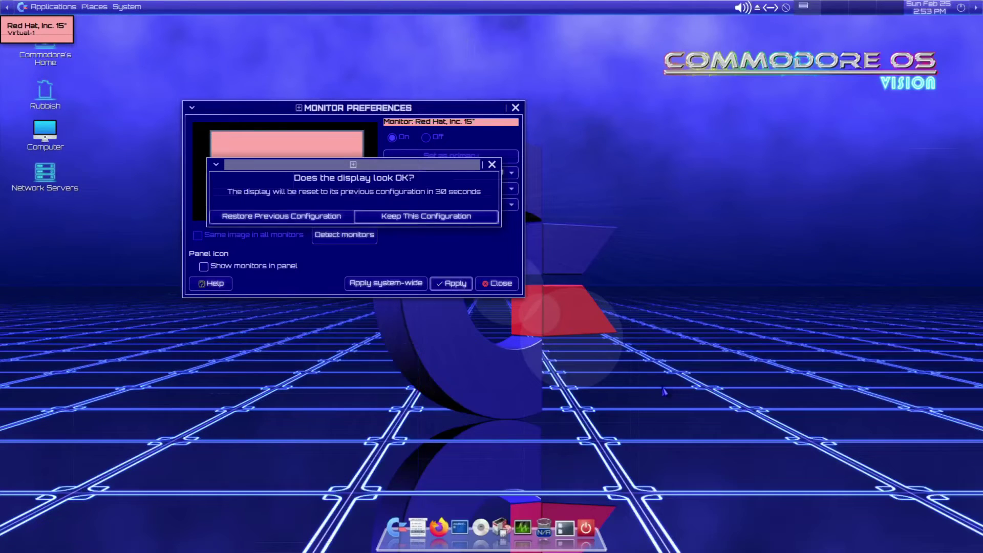
{"action": "left_click", "coordinate": [445, 219]}
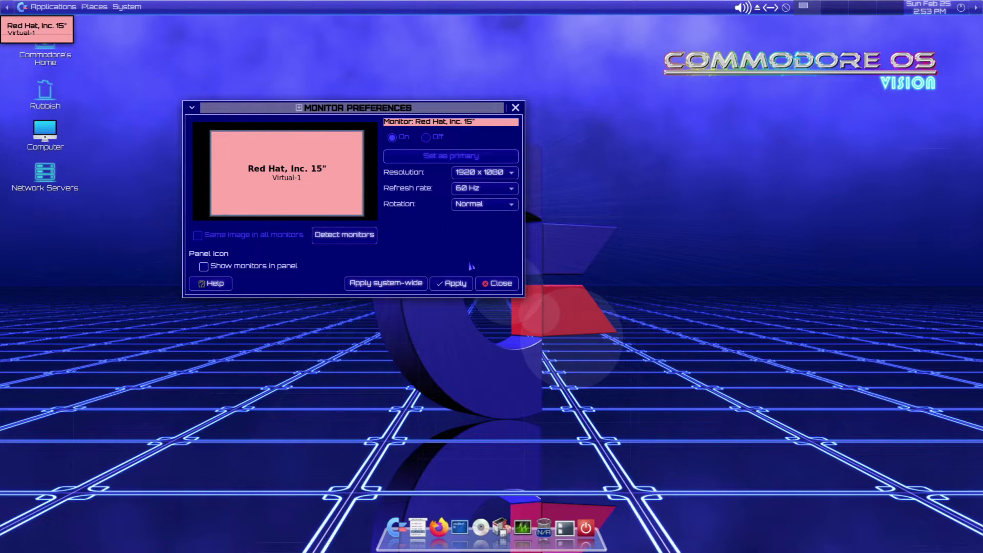
{"action": "left_click", "coordinate": [497, 284]}
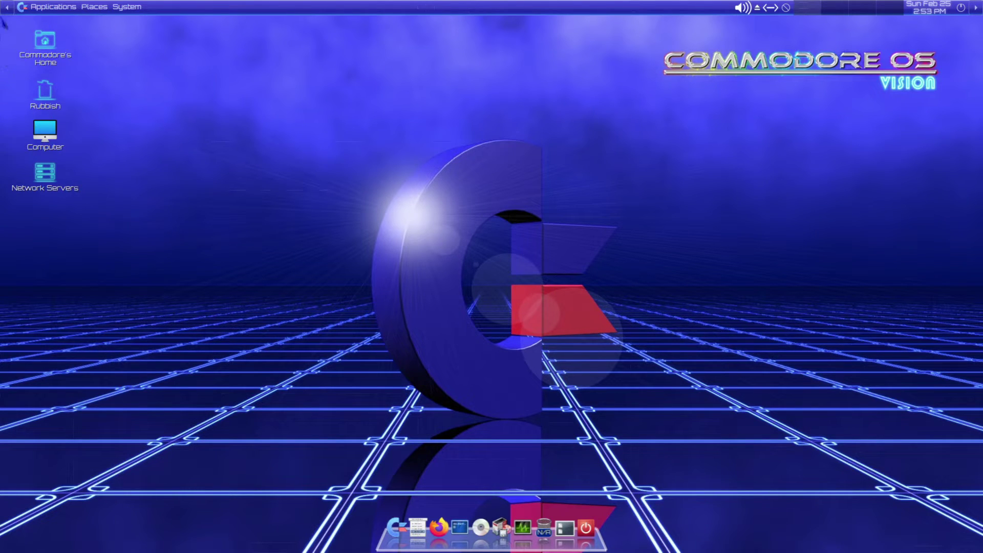
{"action": "left_click", "coordinate": [125, 11]}
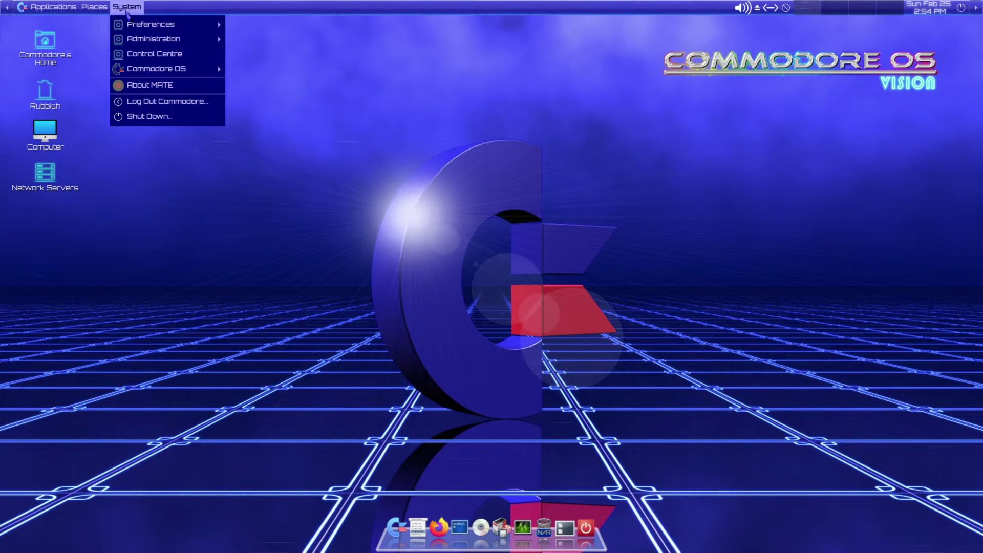
- Close the System menu, try dragging the terminal launcher off the dock, and dismiss the desktop menu
{"action": "left_click", "coordinate": [453, 469]}
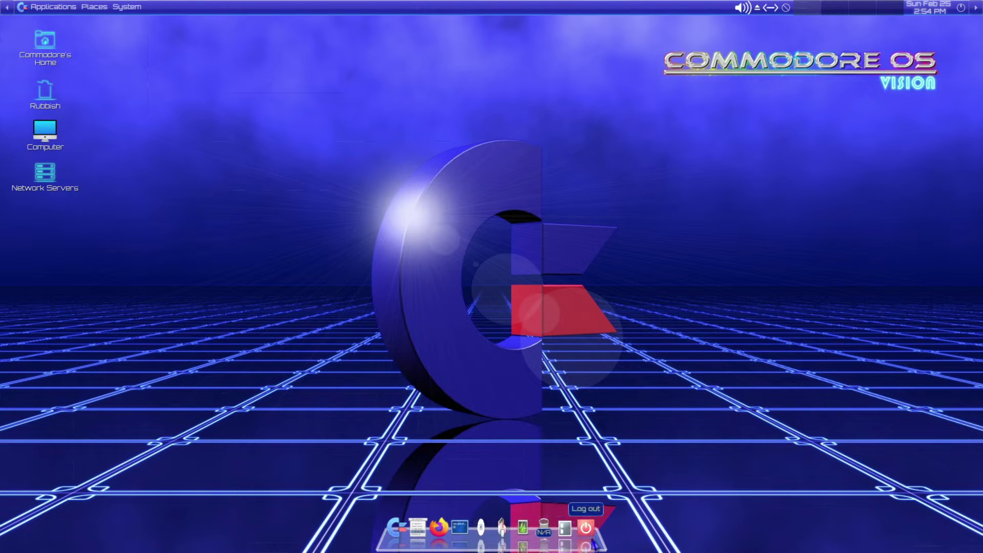
{"action": "left_click_drag", "start_coordinate": [465, 533], "coordinate": [366, 143]}
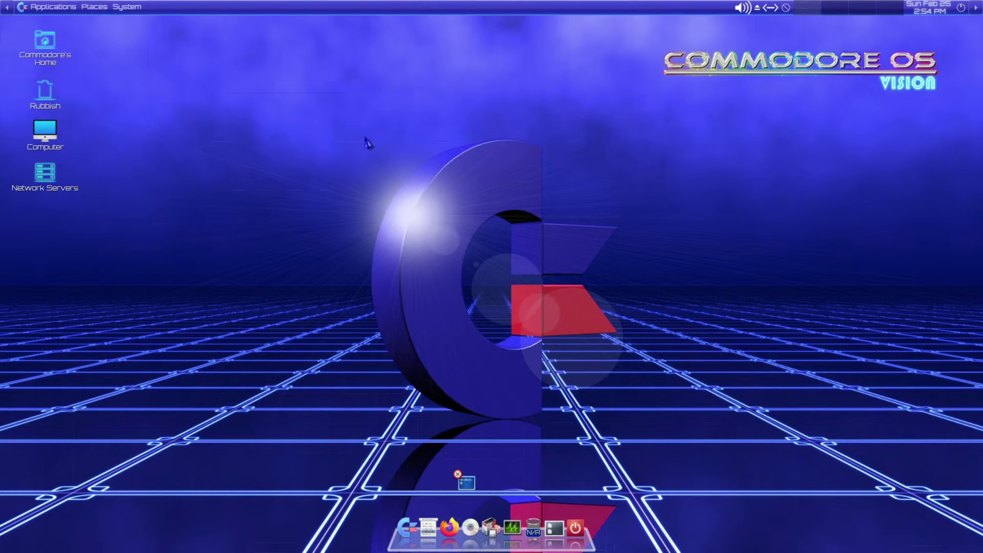
{"action": "right_click", "coordinate": [368, 176]}
{"action": "left_click", "coordinate": [312, 177]}
- Hide and restore the top panel, then browse and close the Applications list
{"action": "left_click", "coordinate": [8, 15]}
{"action": "left_click", "coordinate": [7, 16]}
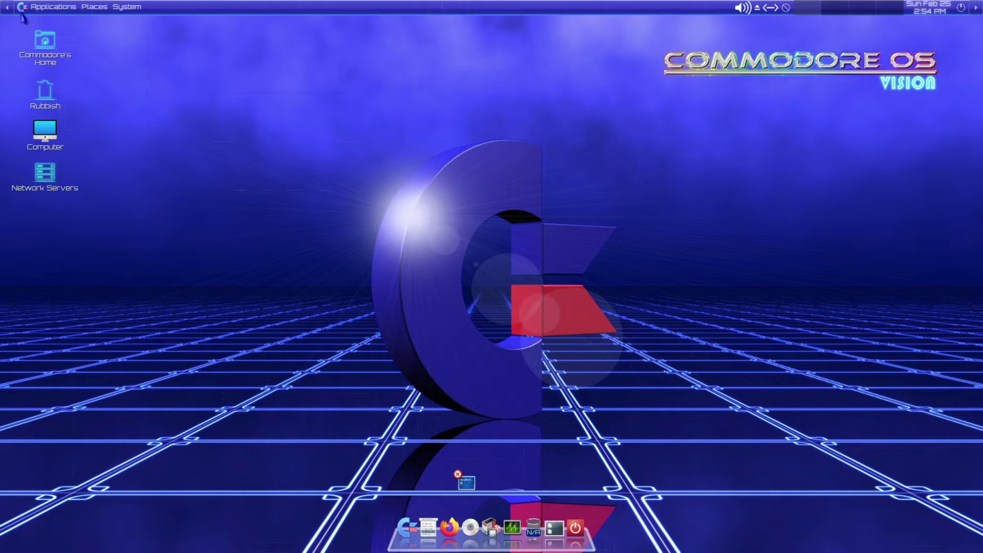
{"action": "left_click", "coordinate": [70, 14]}
{"action": "mouse_move", "coordinate": [65, 29]}
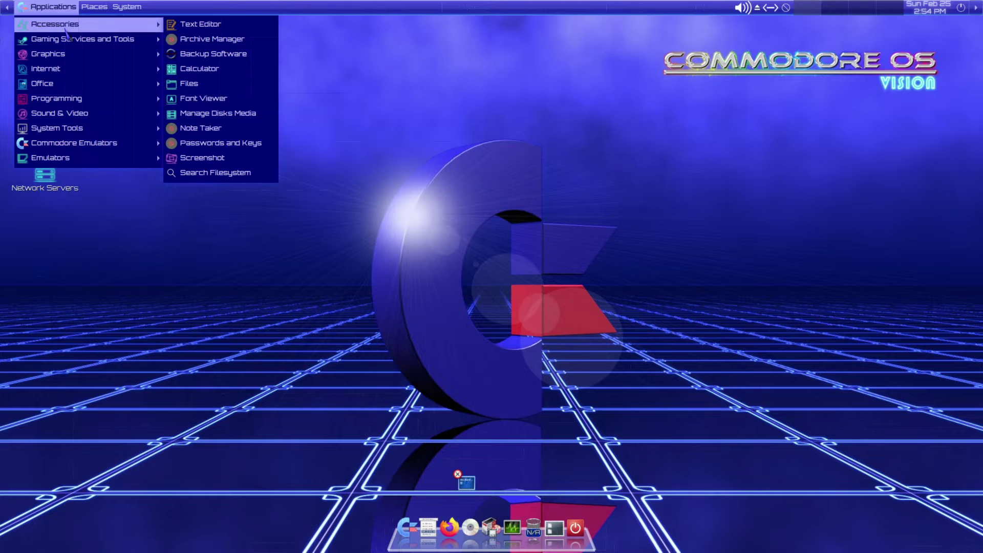
{"action": "left_click", "coordinate": [563, 314]}
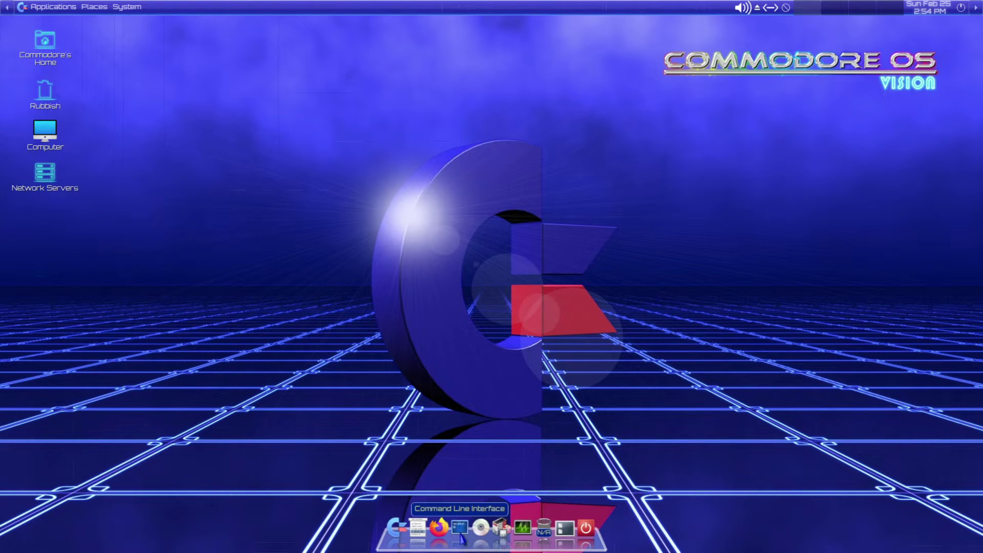
{"action": "left_click", "coordinate": [460, 533]}
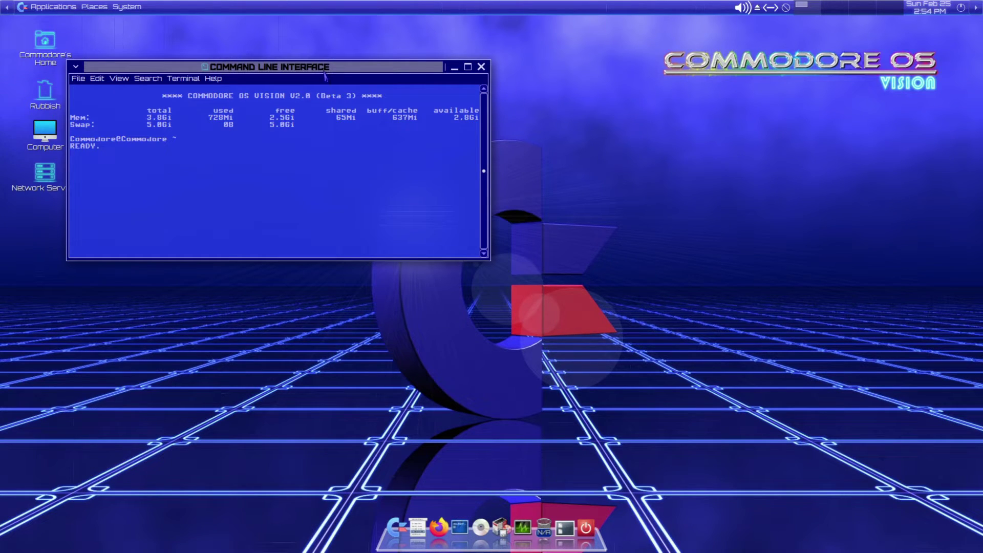
{"action": "left_click_drag", "start_coordinate": [325, 75], "coordinate": [591, 207]}
{"action": "key", "text": "Return"}
{"action": "type", "text": "neofetch"}
{"action": "key", "text": "Return"}
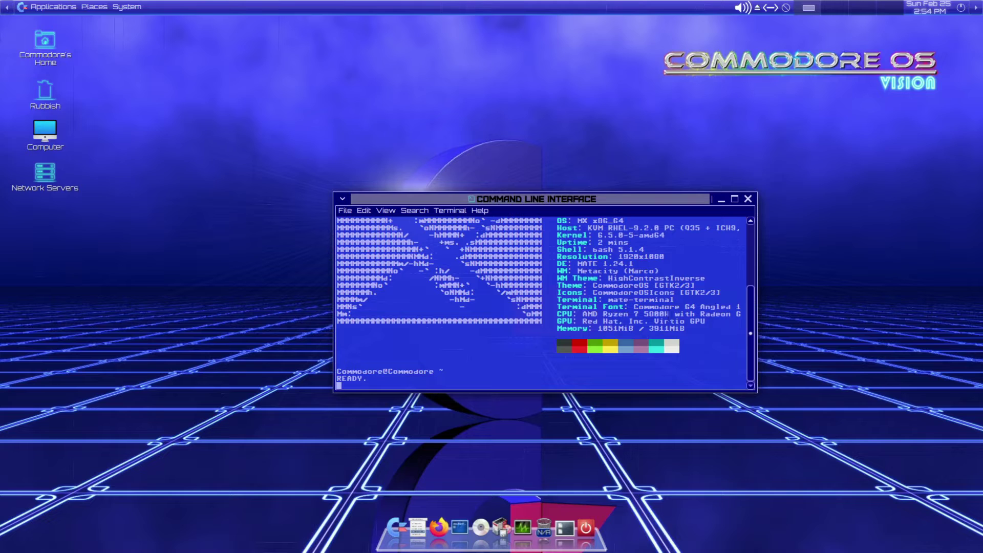
{"action": "scroll", "coordinate": [546, 300], "scroll_direction": "up", "scroll_amount": 1}
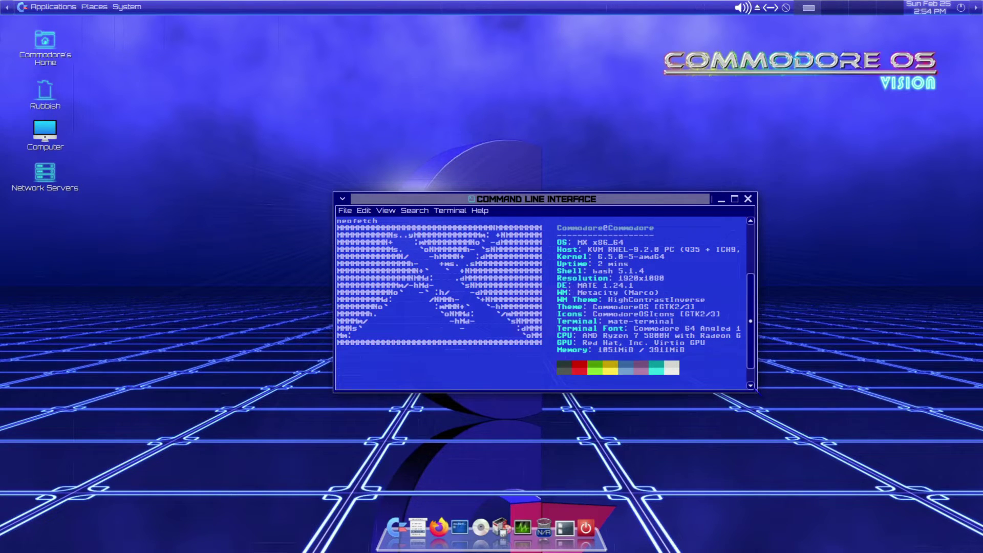
{"action": "left_click", "coordinate": [759, 393]}
{"action": "left_click_drag", "start_coordinate": [568, 291], "coordinate": [630, 292]}
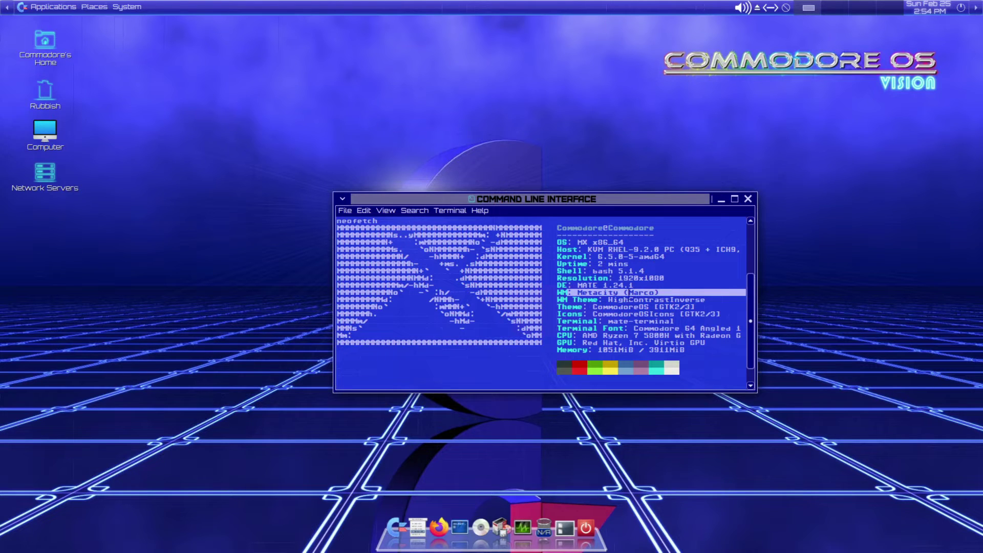
{"action": "left_click", "coordinate": [627, 321]}
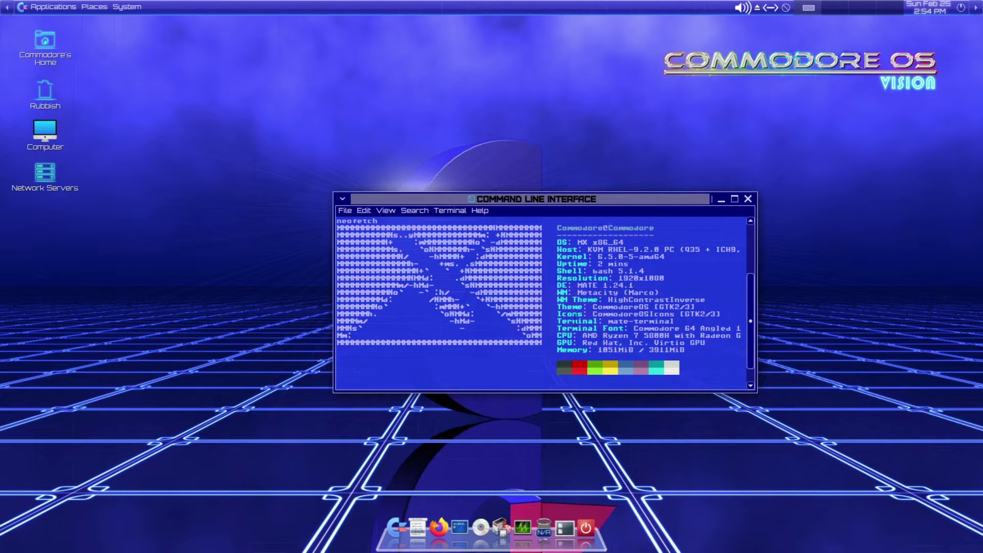
{"action": "left_click_drag", "start_coordinate": [561, 257], "coordinate": [677, 259]}
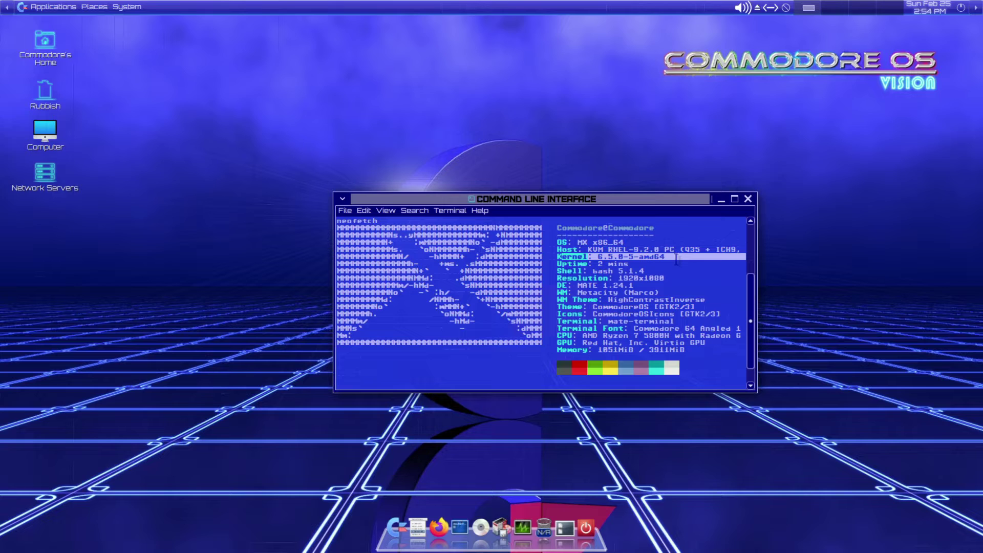
{"action": "left_click_drag", "start_coordinate": [563, 252], "coordinate": [686, 350]}
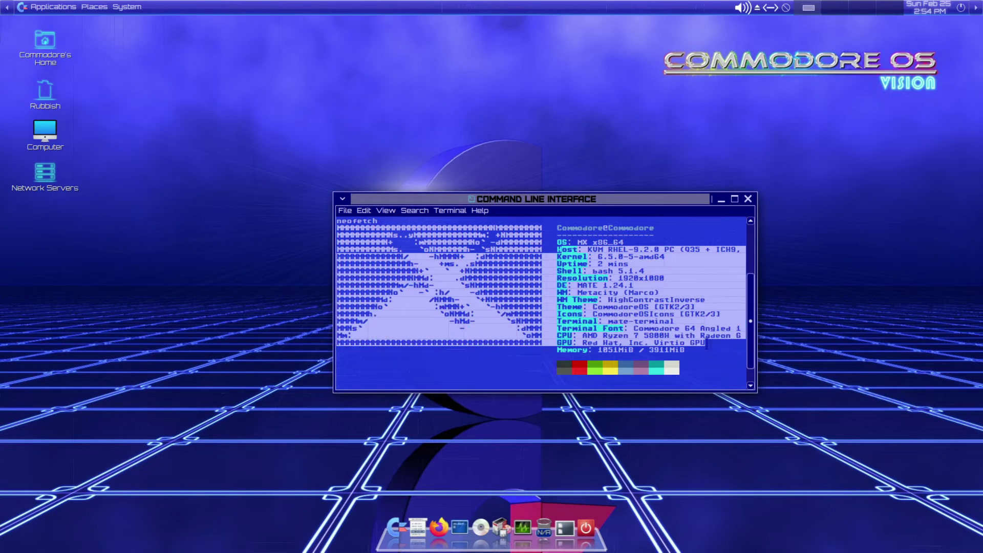
{"action": "left_click", "coordinate": [686, 351]}
{"action": "scroll", "coordinate": [662, 331], "scroll_direction": "up", "scroll_amount": 3}
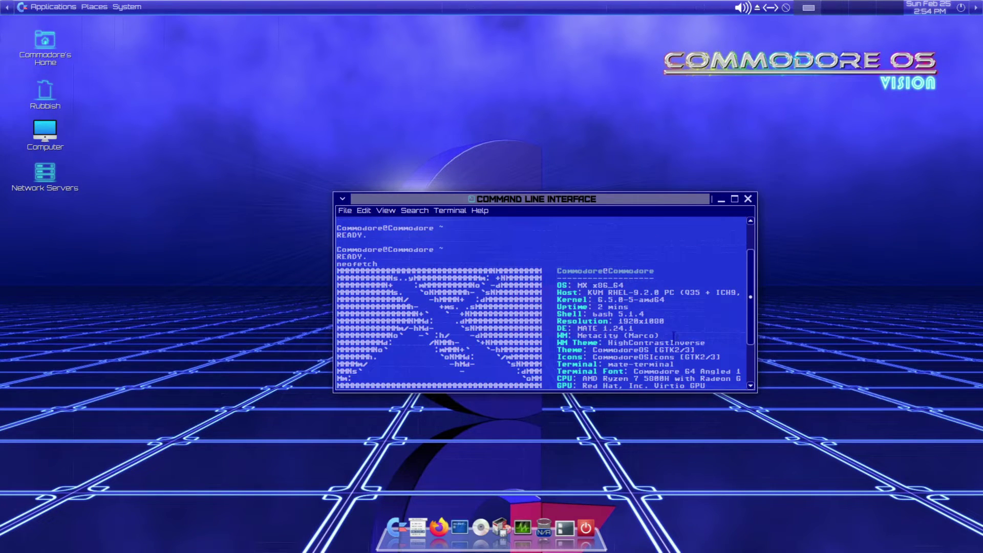
{"action": "scroll", "coordinate": [662, 332], "scroll_direction": "down", "scroll_amount": 3}
{"action": "left_click", "coordinate": [481, 212]}
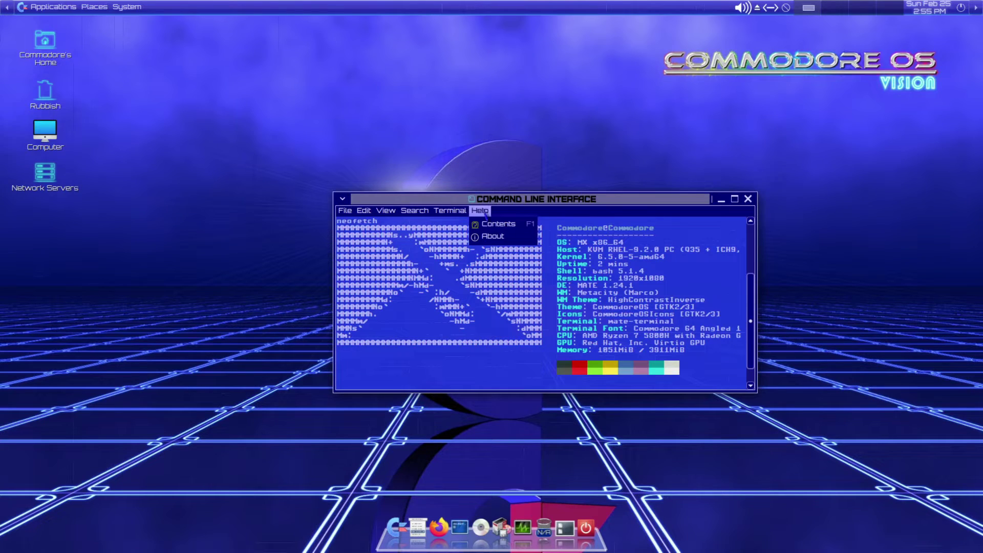
{"action": "mouse_move", "coordinate": [449, 210]}
{"action": "mouse_move", "coordinate": [480, 211]}
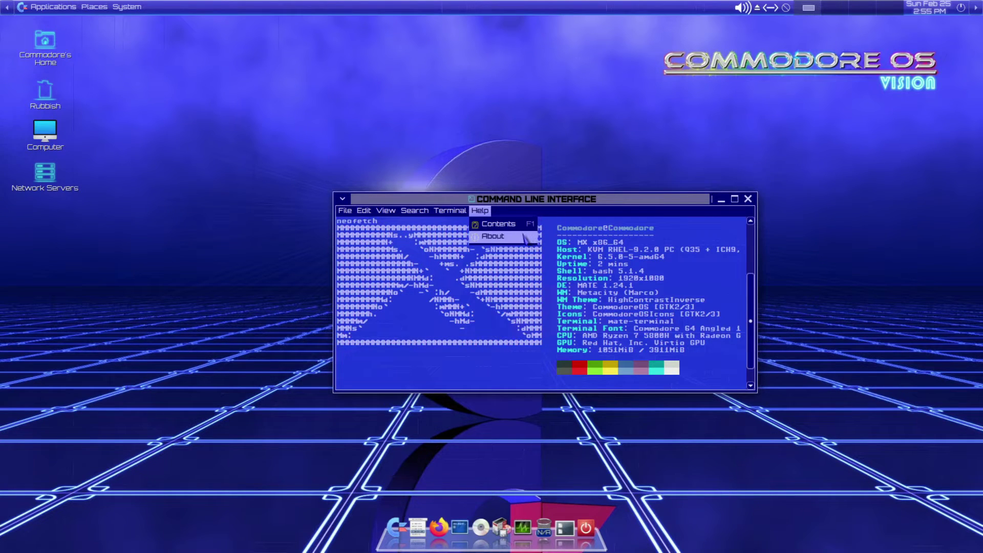
{"action": "left_click", "coordinate": [525, 238]}
{"action": "left_click", "coordinate": [633, 399]}
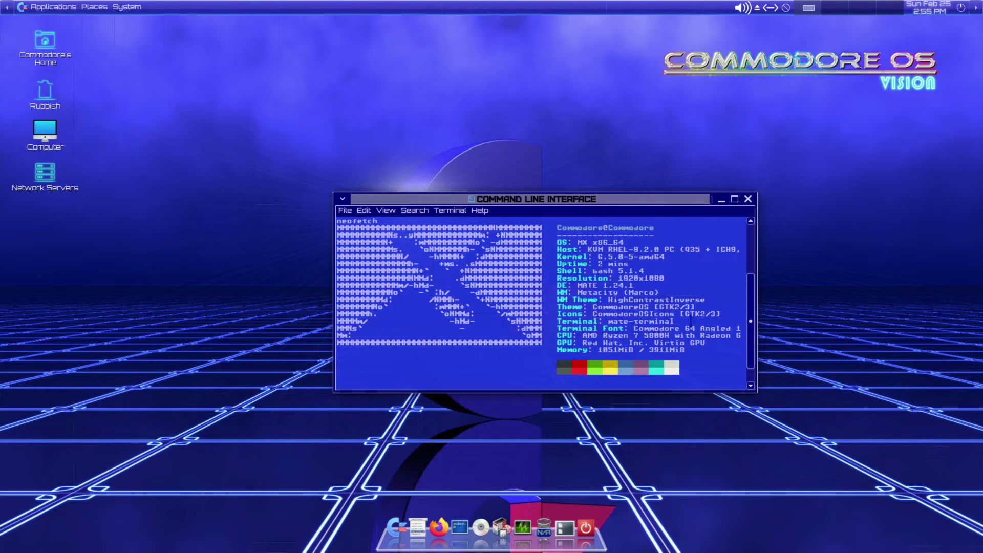
{"action": "left_click", "coordinate": [749, 198]}
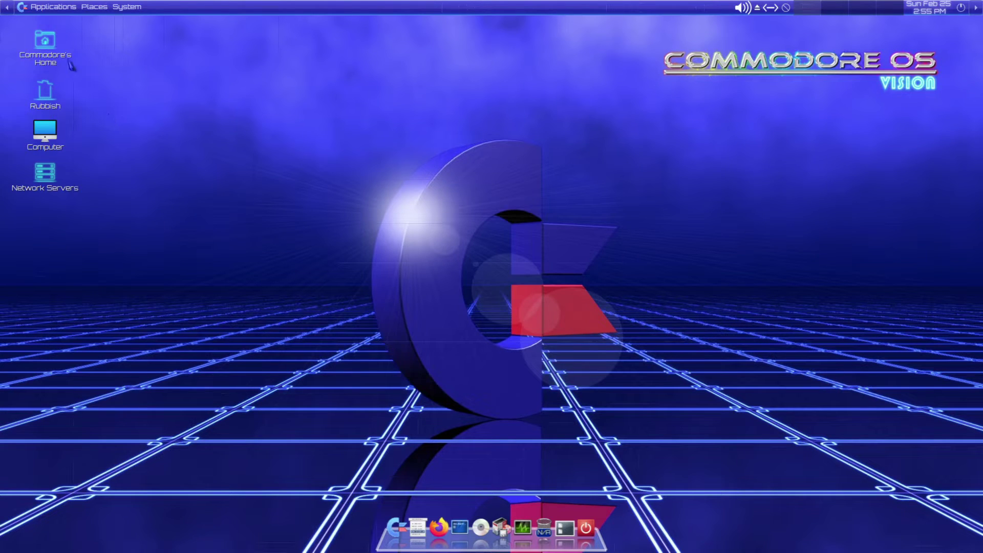
- Launch luckyBackup from Accessories > Backup Software and close it again
{"action": "left_click", "coordinate": [53, 7]}
{"action": "mouse_move", "coordinate": [59, 30]}
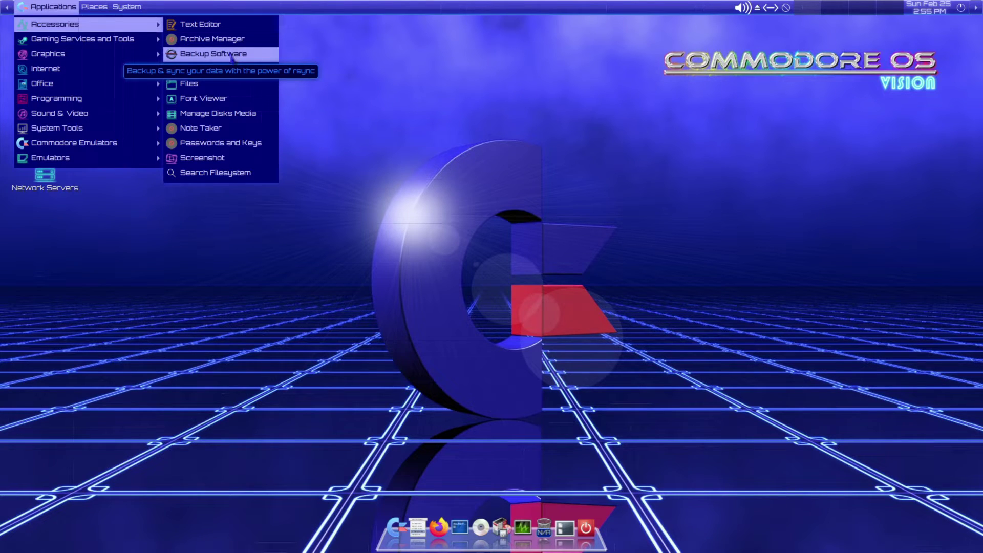
{"action": "left_click", "coordinate": [232, 54]}
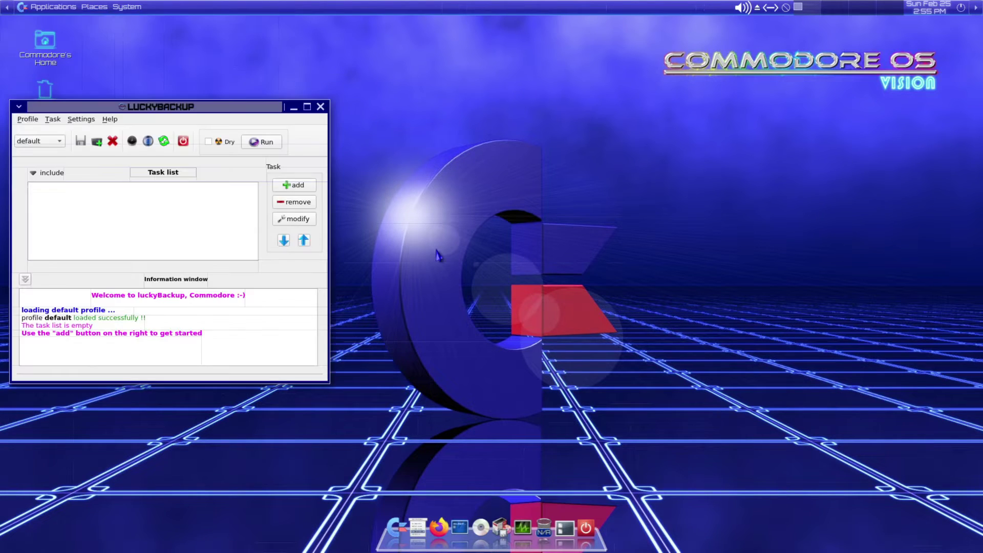
{"action": "left_click", "coordinate": [321, 107]}
- Launch Files from Applications > Accessories
{"action": "left_click", "coordinate": [59, 7]}
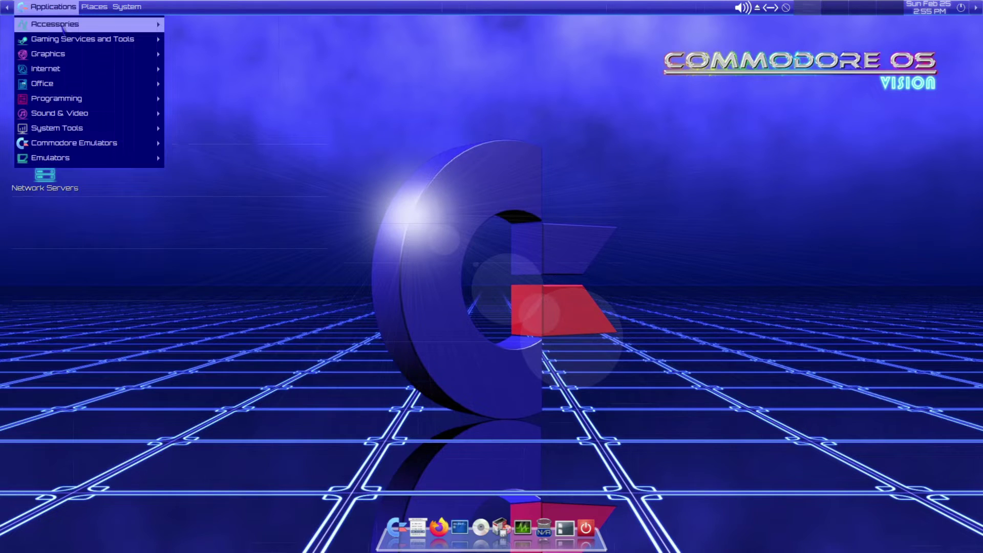
{"action": "mouse_move", "coordinate": [63, 29]}
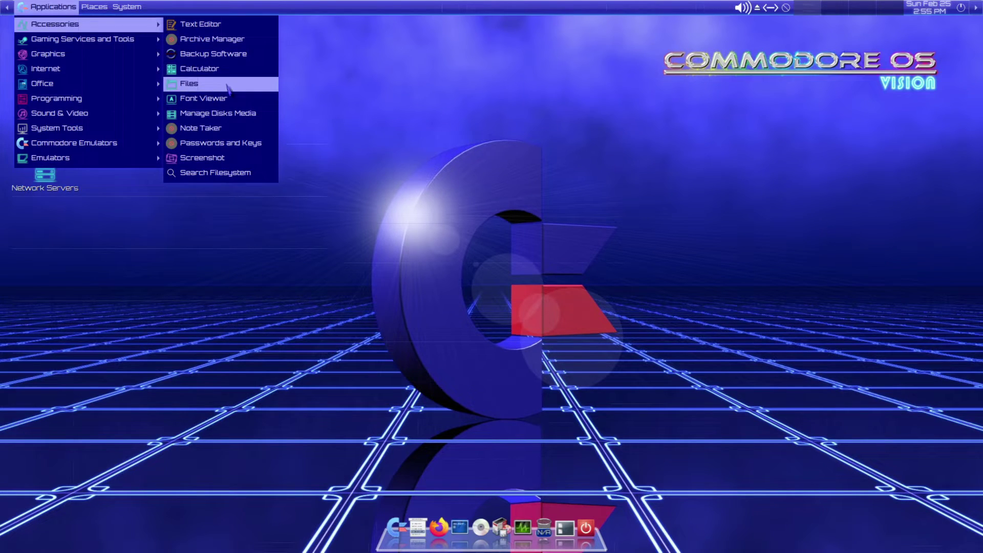
{"action": "left_click", "coordinate": [229, 90]}
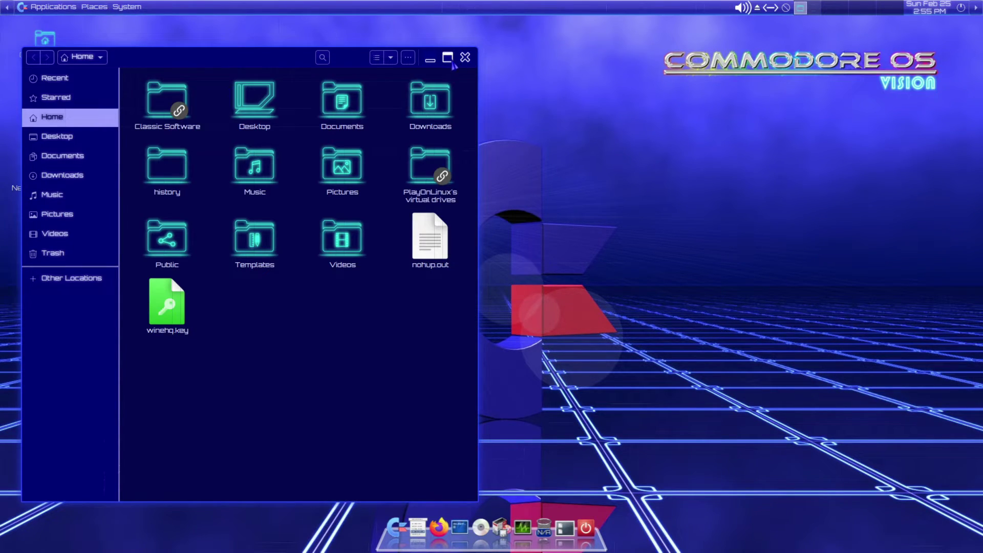
- Maximise the file manager, peek into Documents, then browse Classic Software and its Atari folder
{"action": "left_click", "coordinate": [451, 60]}
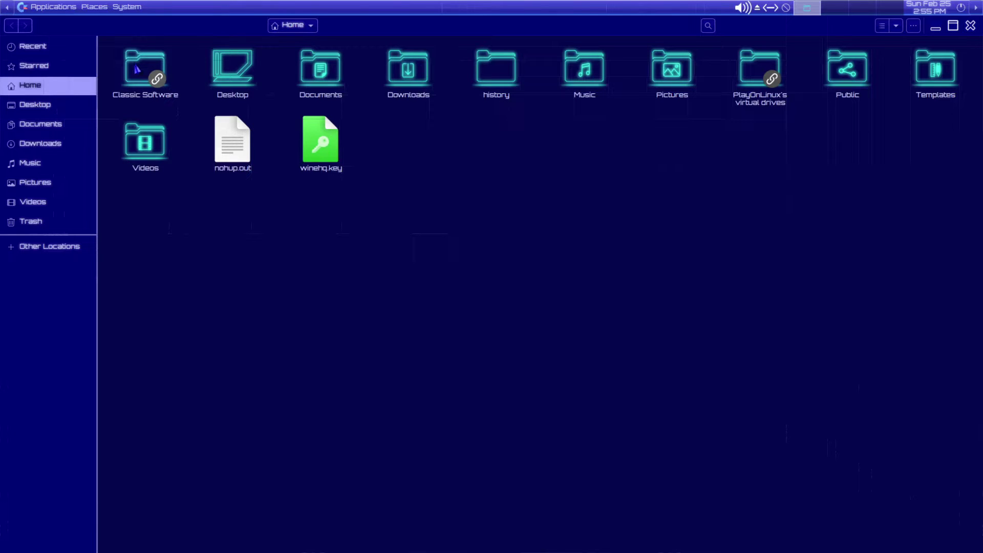
{"action": "double_click", "coordinate": [313, 70]}
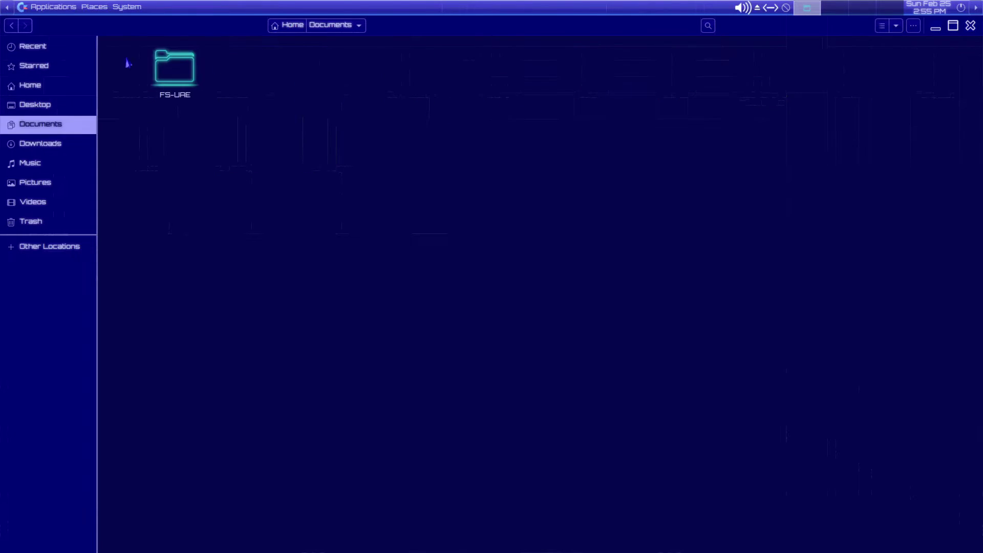
{"action": "left_click", "coordinate": [11, 25]}
{"action": "double_click", "coordinate": [162, 75]}
{"action": "double_click", "coordinate": [162, 76]}
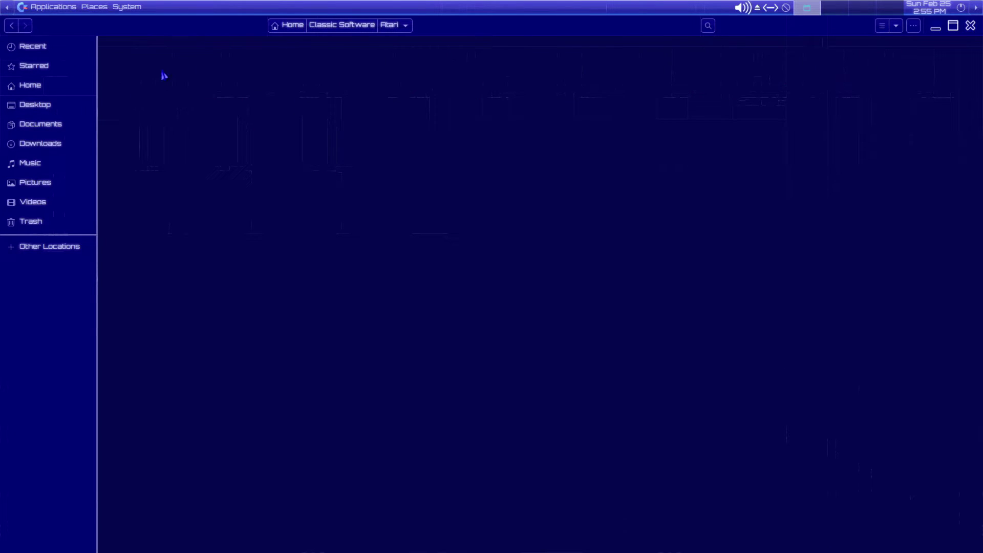
{"action": "left_click", "coordinate": [13, 27]}
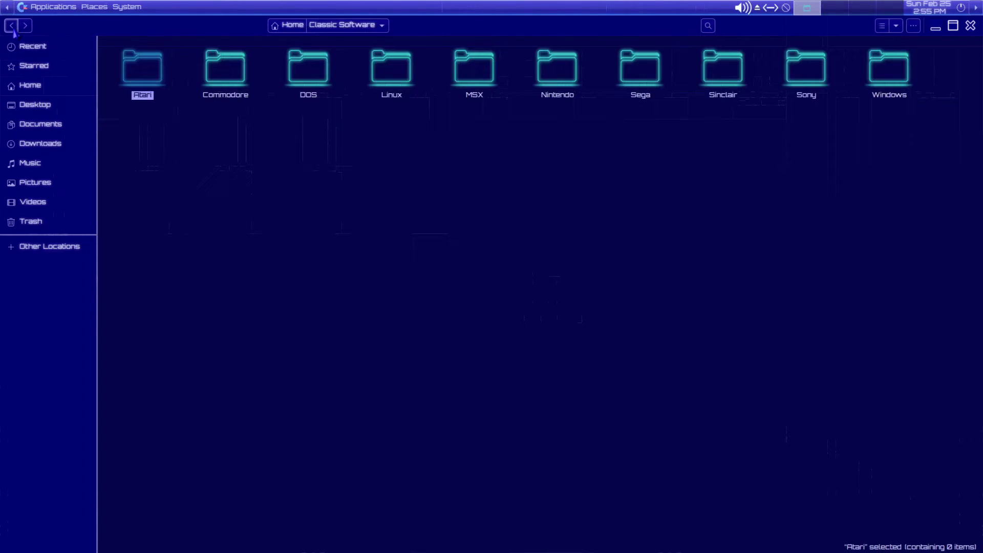
- Look inside the Linux folder (Hurrican installer) and the Nintendo folder, then return Home
{"action": "double_click", "coordinate": [401, 74]}
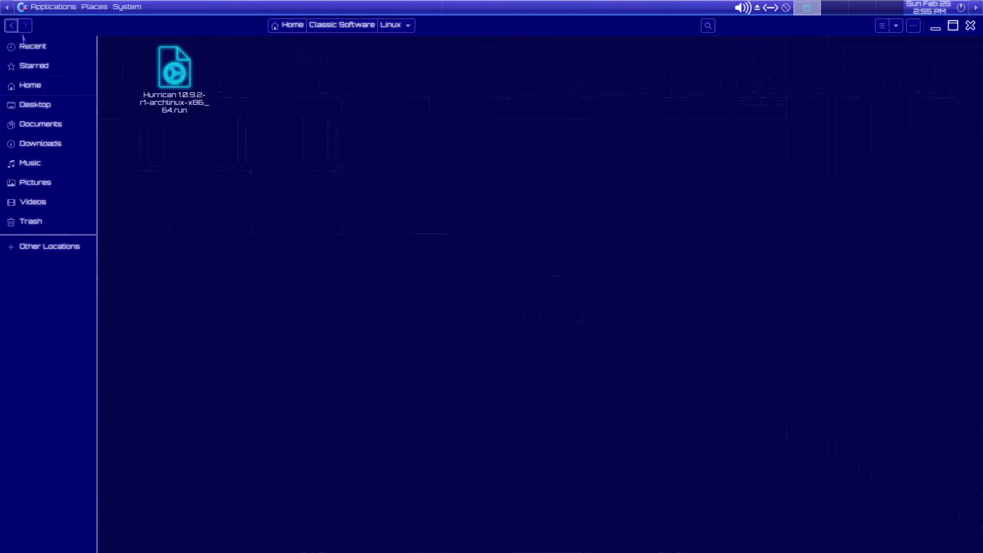
{"action": "left_click", "coordinate": [175, 78]}
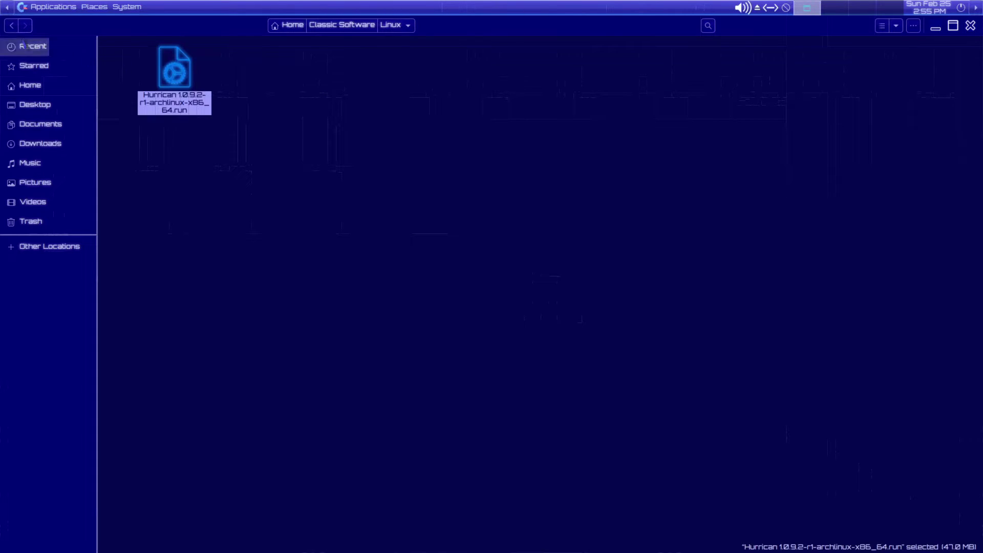
{"action": "left_click", "coordinate": [12, 27]}
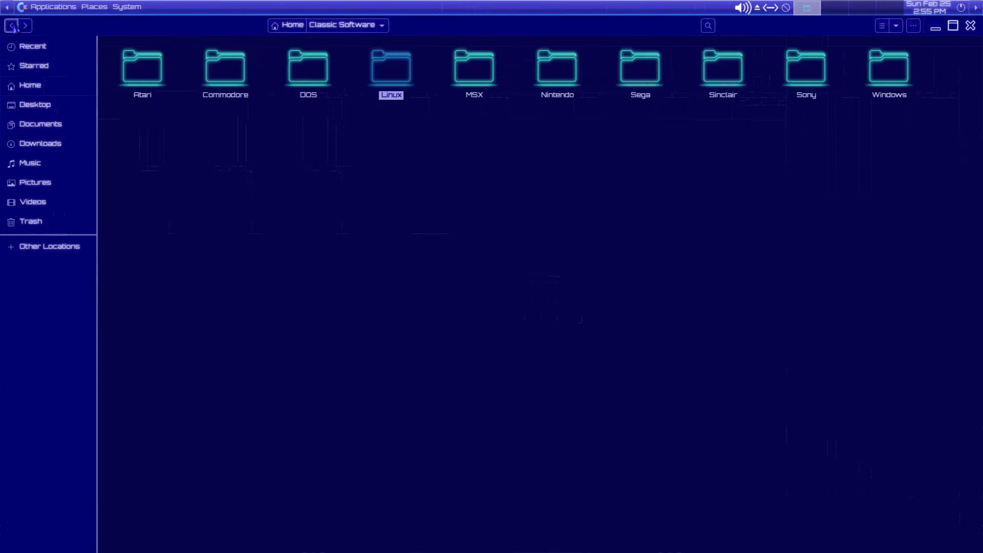
{"action": "double_click", "coordinate": [556, 83]}
{"action": "left_click", "coordinate": [11, 26]}
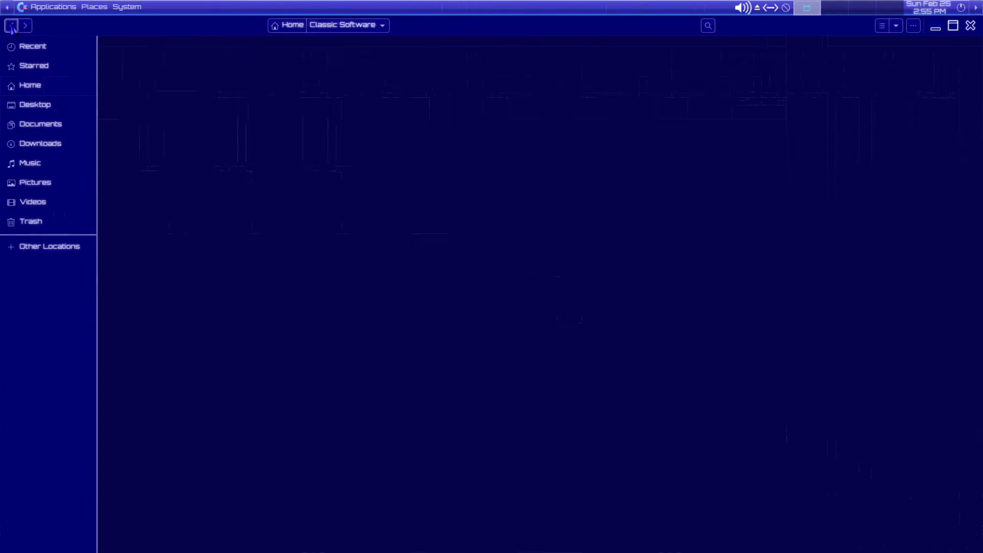
{"action": "left_click", "coordinate": [11, 27]}
- Check the empty Videos and Pictures folders, close the file manager, and show the Applications menu
{"action": "left_click", "coordinate": [669, 182]}
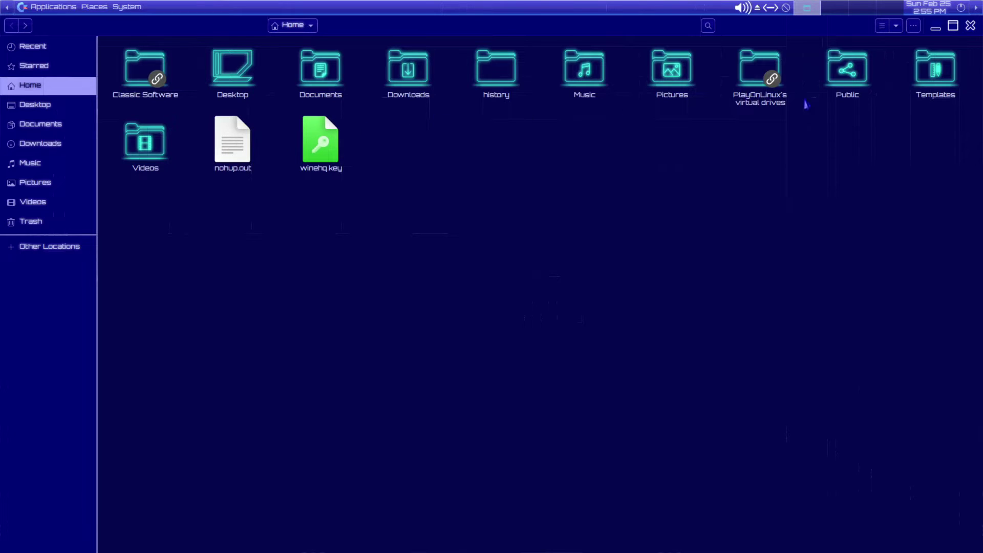
{"action": "left_click", "coordinate": [135, 151]}
{"action": "double_click", "coordinate": [136, 151]}
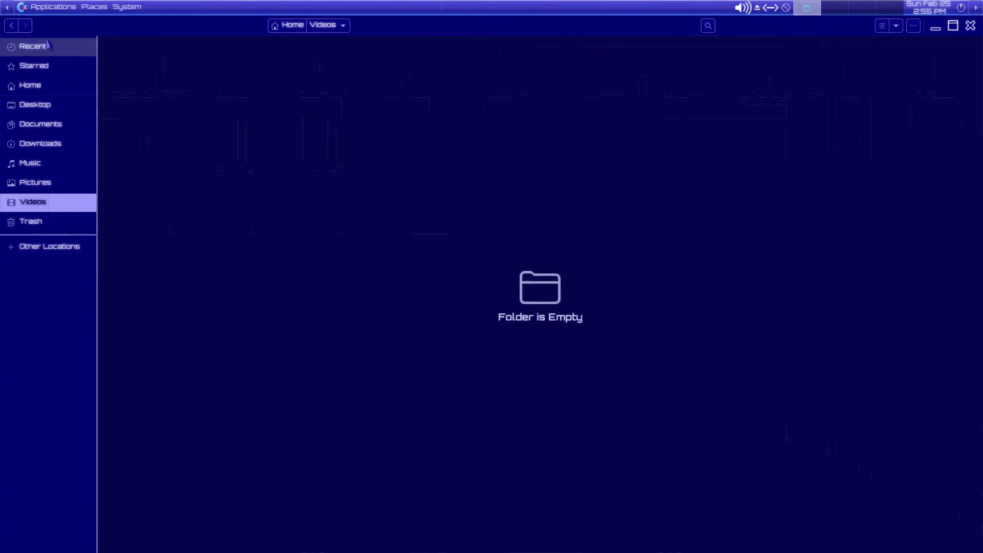
{"action": "left_click", "coordinate": [11, 26]}
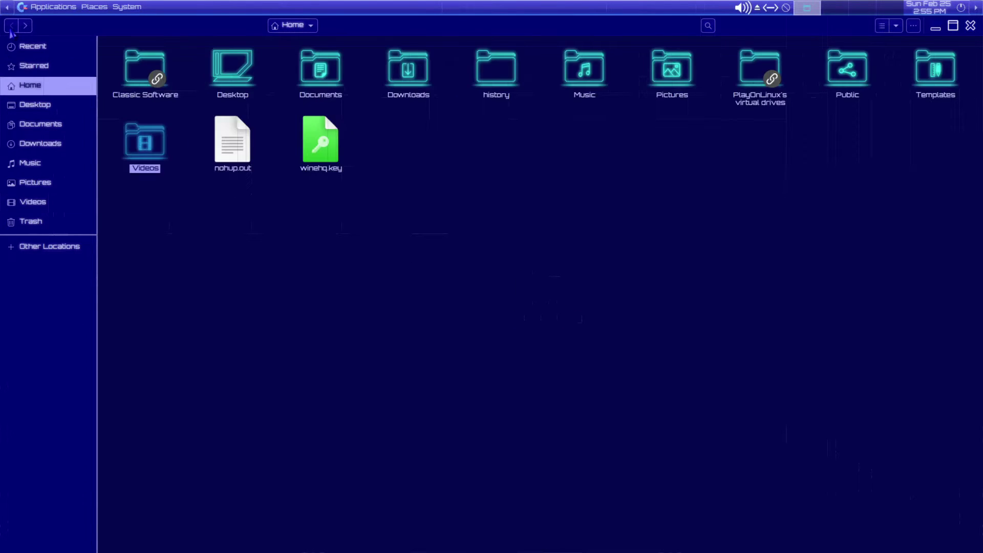
{"action": "double_click", "coordinate": [678, 82]}
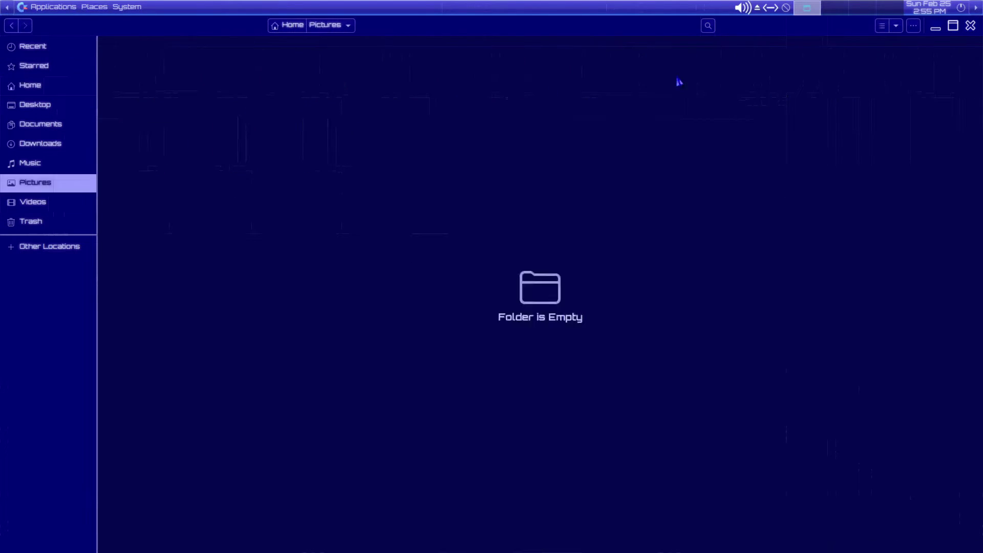
{"action": "left_click", "coordinate": [970, 25]}
{"action": "left_click", "coordinate": [49, 7]}
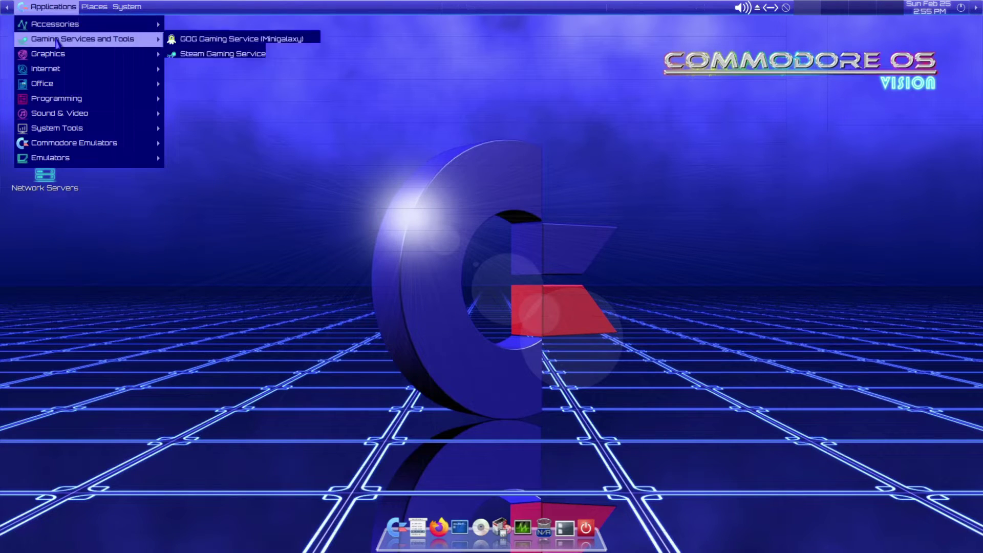
- Launch Gnote from Accessories > Note Taker, close it, and point to Gaming Services and Tools
{"action": "mouse_move", "coordinate": [69, 22]}
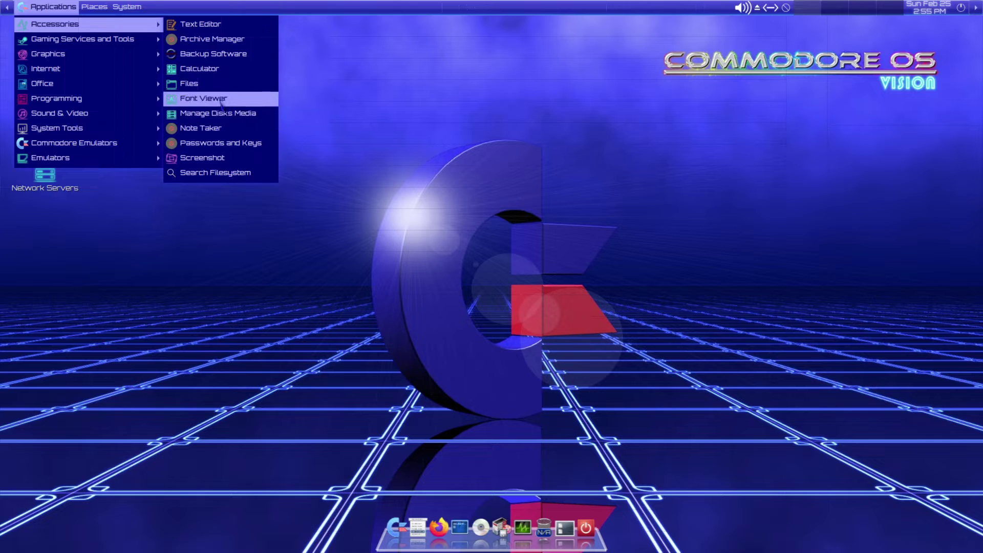
{"action": "left_click", "coordinate": [210, 129]}
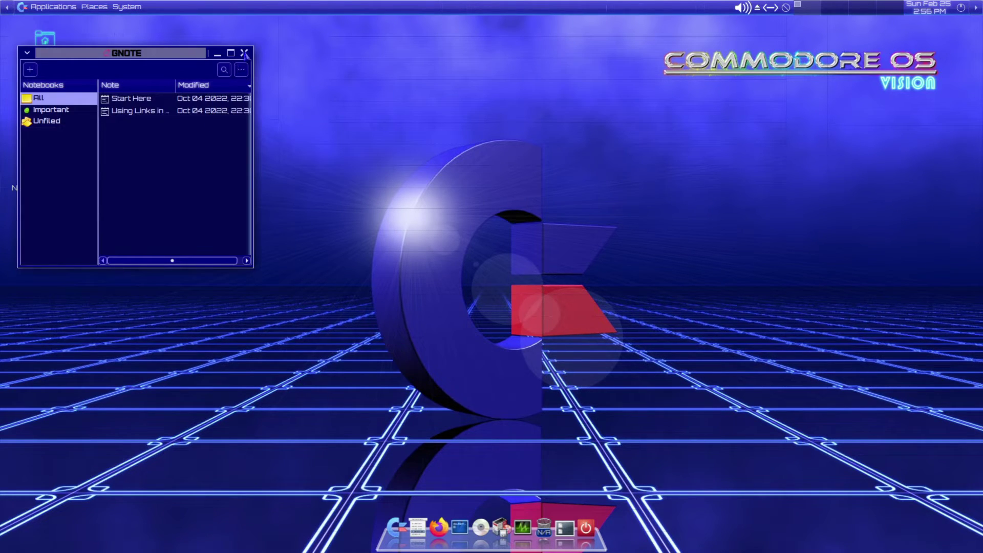
{"action": "left_click", "coordinate": [244, 52]}
{"action": "left_click", "coordinate": [52, 7]}
{"action": "mouse_move", "coordinate": [53, 44]}
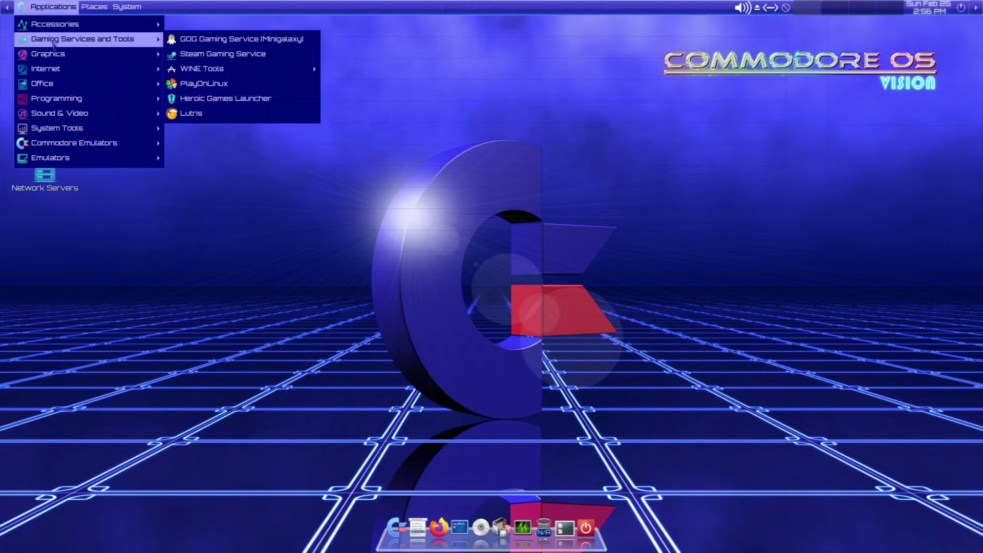
- Launch Steam Gaming Service, close its Updating Steam window, and reopen the Applications menu
{"action": "mouse_move", "coordinate": [271, 74]}
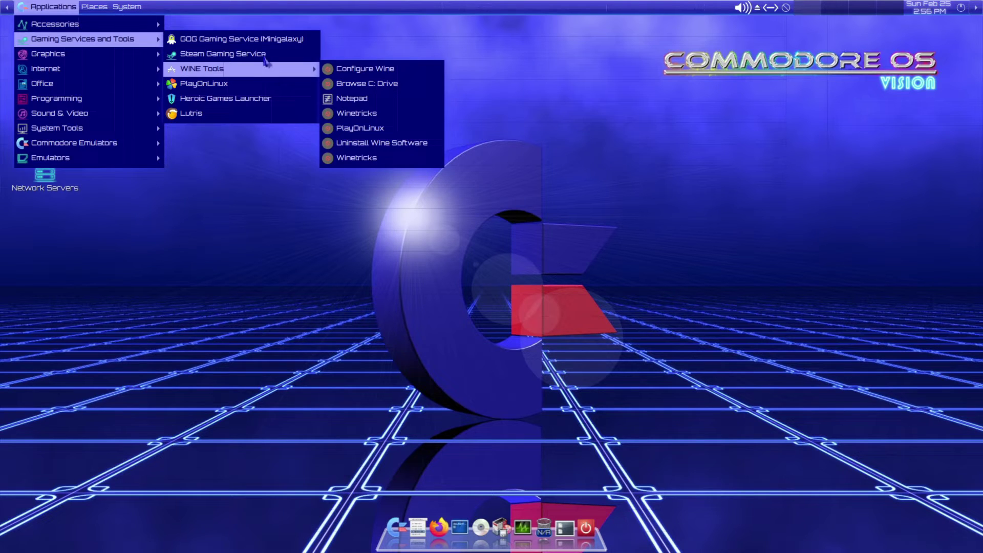
{"action": "left_click", "coordinate": [263, 55]}
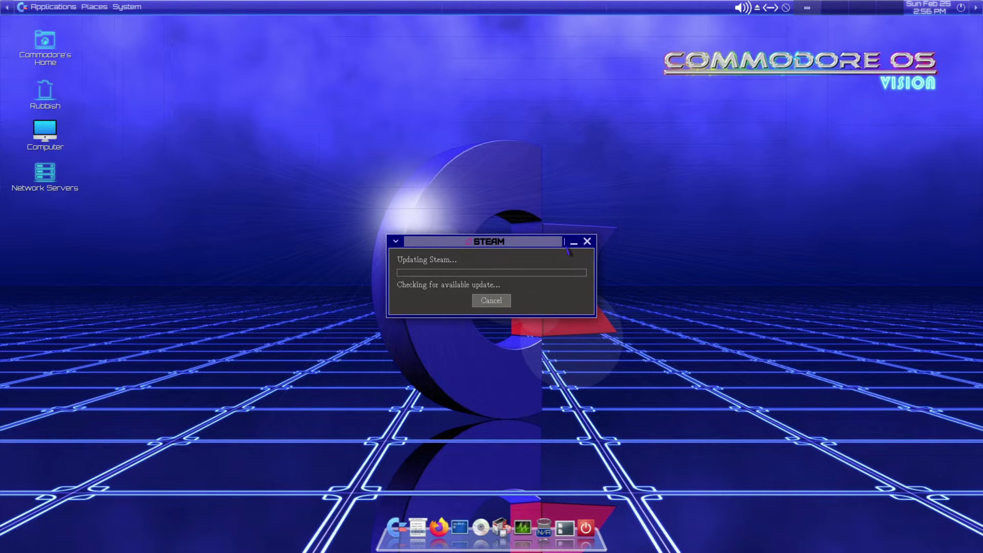
{"action": "left_click", "coordinate": [574, 243]}
{"action": "left_click", "coordinate": [54, 7]}
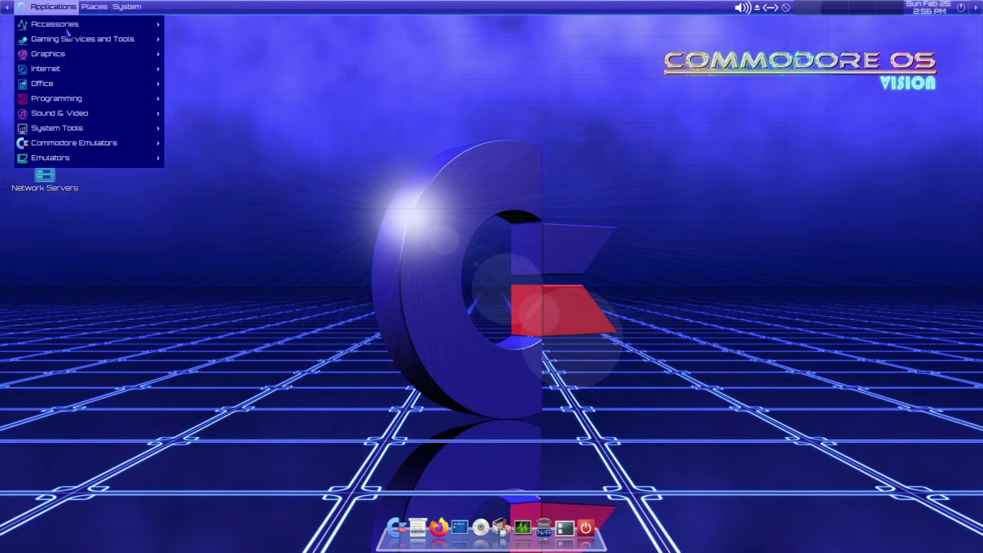
- Launch PlayOnLinux and view its install catalogue, then cancel it
{"action": "mouse_move", "coordinate": [297, 72]}
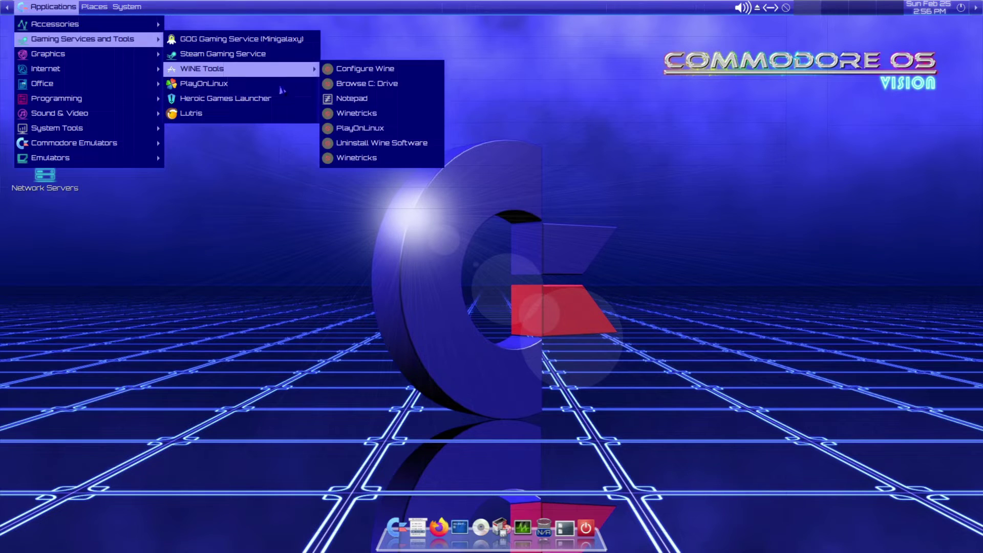
{"action": "left_click", "coordinate": [241, 86]}
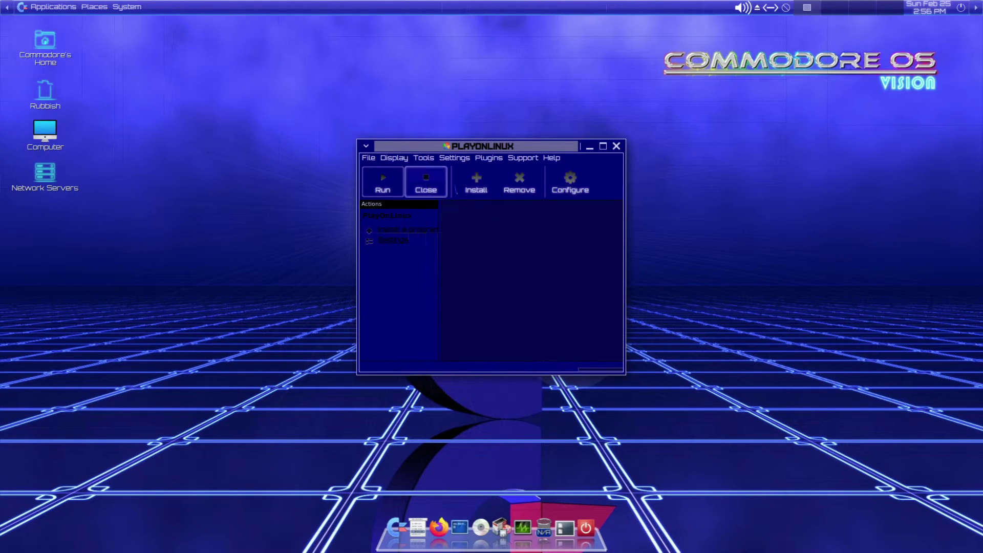
{"action": "left_click", "coordinate": [476, 182]}
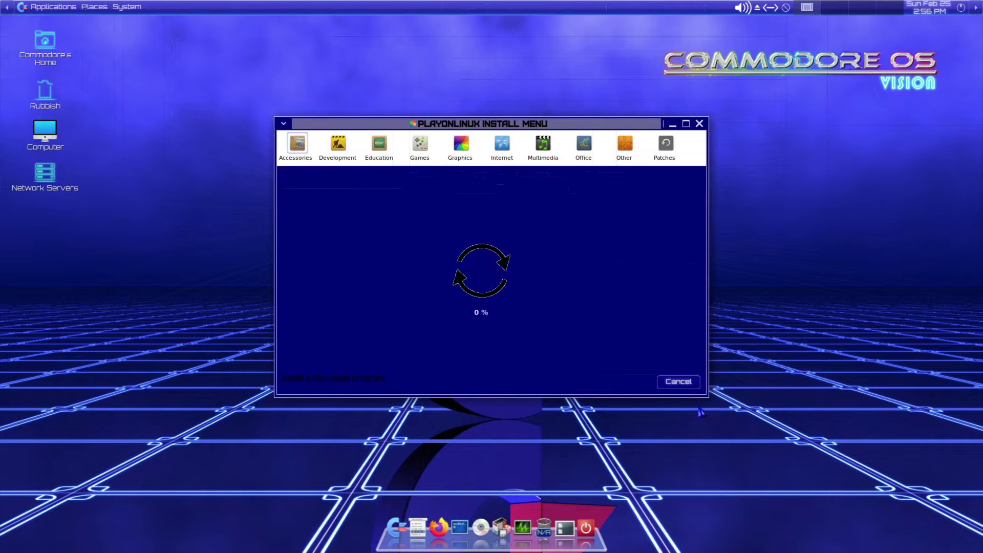
{"action": "left_click", "coordinate": [679, 381]}
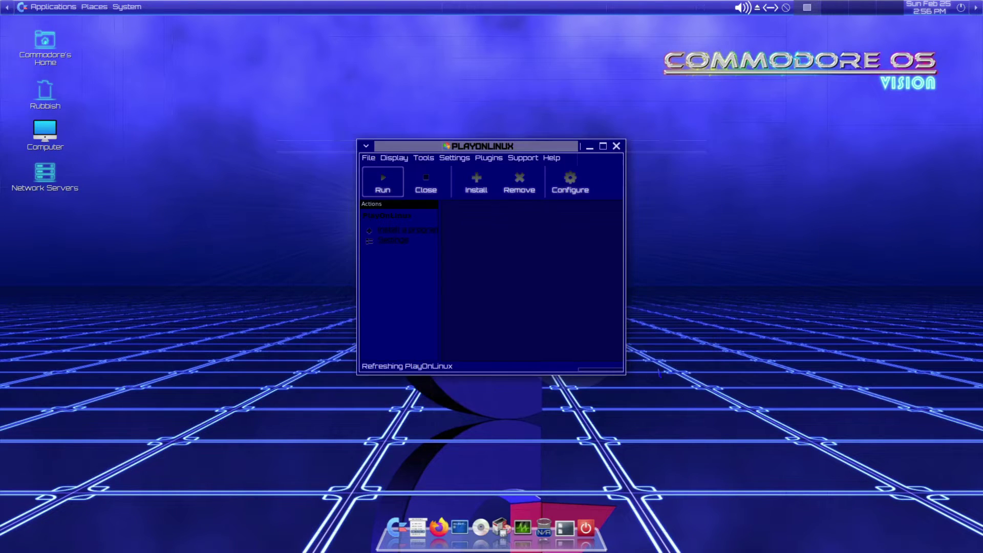
- View About PlayOnLinux 4.3.4, then close PlayOnLinux confirming Yes to close all windows
{"action": "left_click", "coordinate": [553, 158]}
{"action": "left_click", "coordinate": [570, 170]}
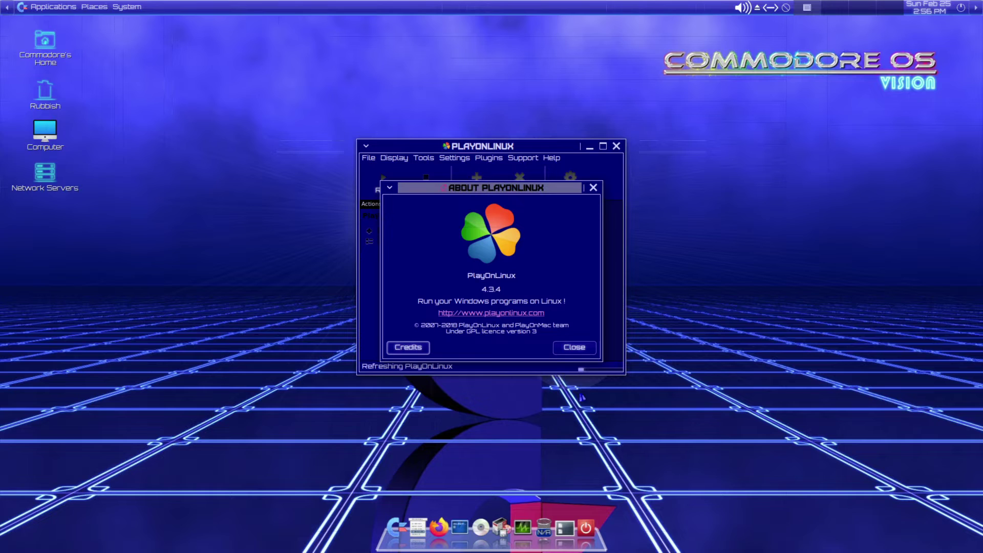
{"action": "left_click", "coordinate": [574, 348]}
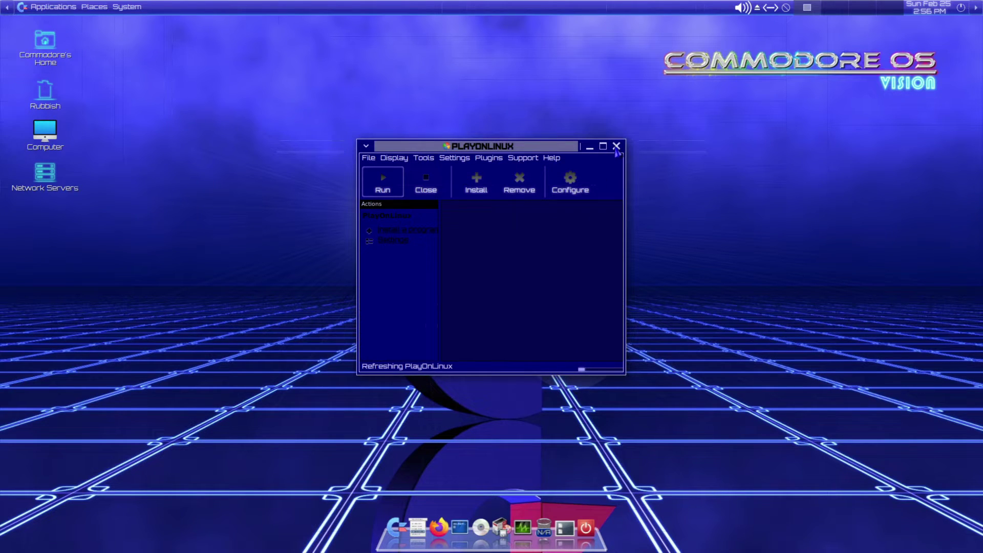
{"action": "left_click", "coordinate": [616, 147]}
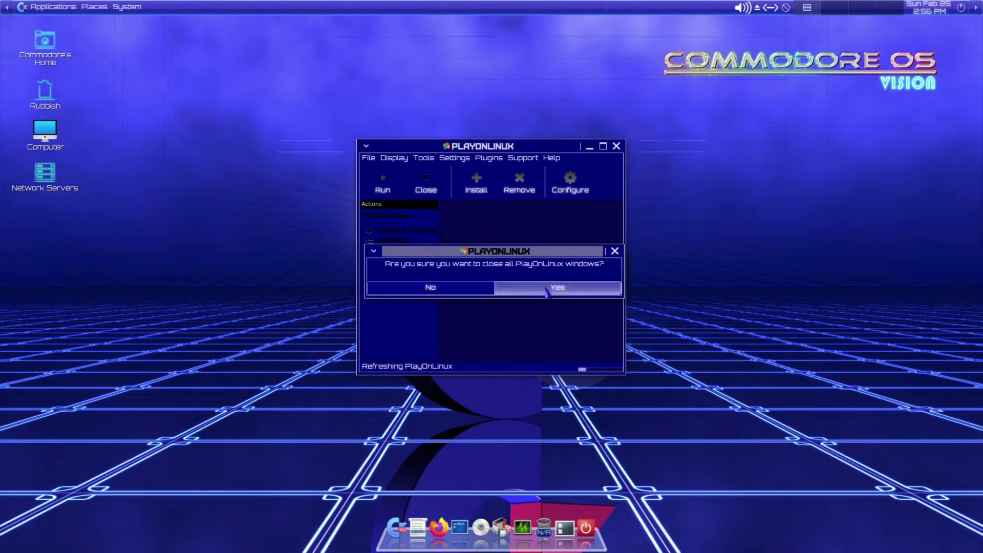
{"action": "left_click", "coordinate": [547, 293]}
{"action": "left_click", "coordinate": [43, 9]}
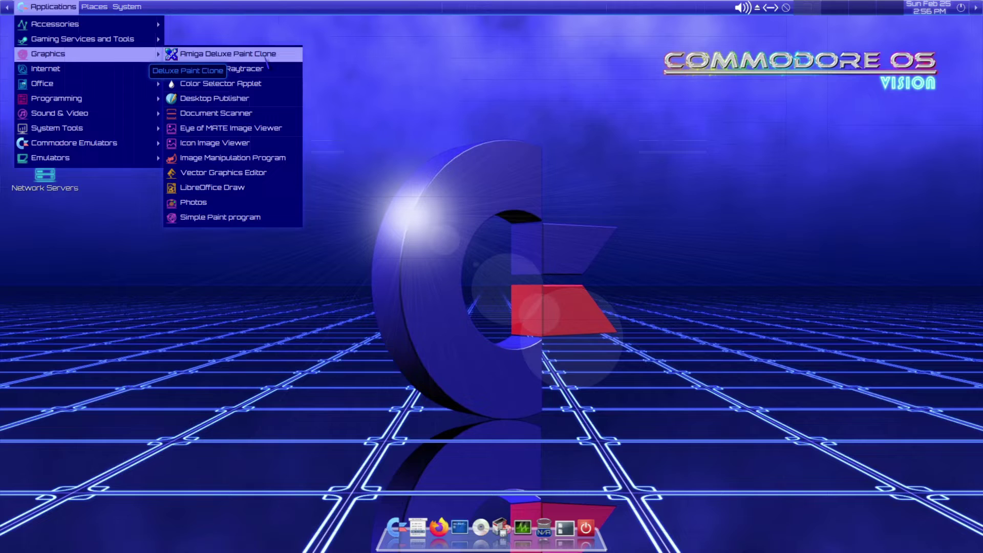
- Launch GrafX2 (Amiga Deluxe Paint Clone), dismiss the splash, and freehand-draw HELLO in white
{"action": "left_click", "coordinate": [264, 58]}
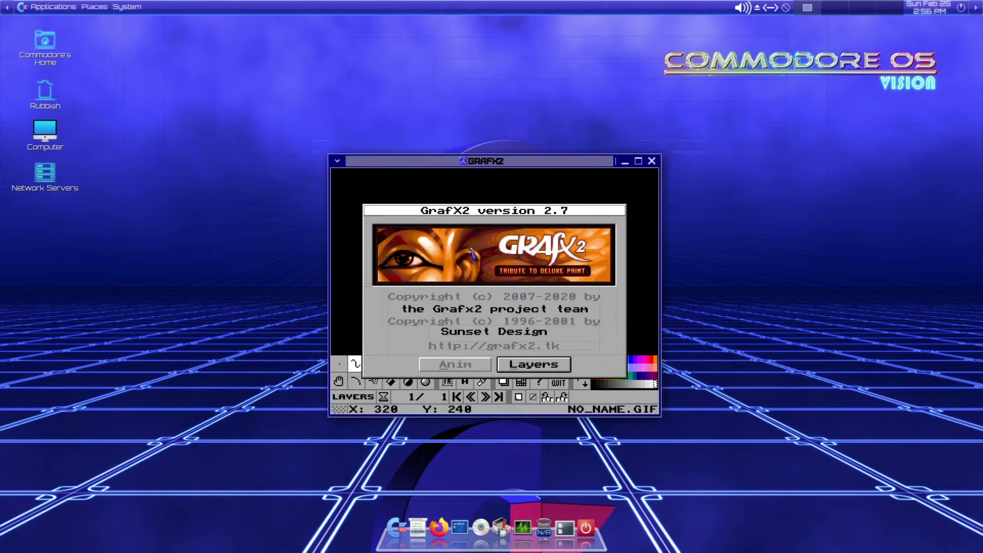
{"action": "left_click", "coordinate": [449, 367]}
{"action": "left_click_drag", "start_coordinate": [396, 238], "coordinate": [432, 253]}
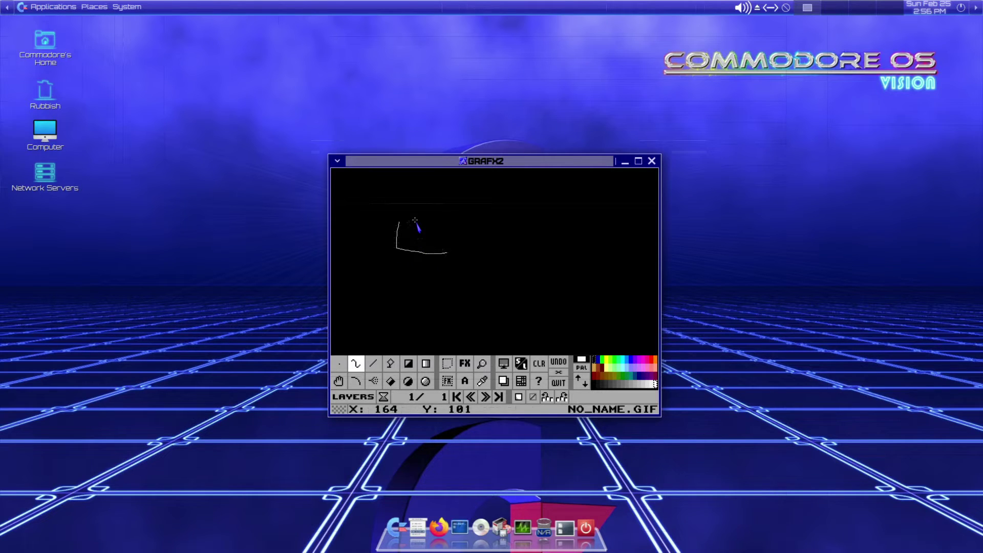
{"action": "left_click_drag", "start_coordinate": [491, 222], "coordinate": [465, 241]}
{"action": "mouse_move", "coordinate": [532, 215]}
{"action": "left_mouse_down"}
{"action": "mouse_move", "coordinate": [571, 245]}
{"action": "mouse_move", "coordinate": [564, 225]}
{"action": "mouse_move", "coordinate": [610, 239]}
{"action": "left_mouse_up"}
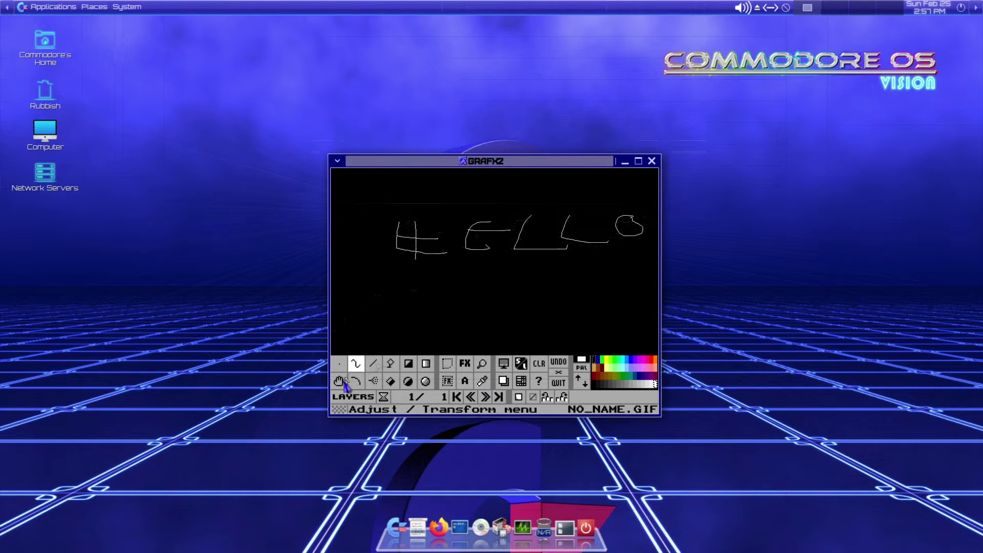
- Switch to green and freehand-write THERE below HELLO, then underline it
{"action": "left_click", "coordinate": [610, 360]}
{"action": "mouse_move", "coordinate": [381, 281]}
{"action": "left_mouse_down"}
{"action": "mouse_move", "coordinate": [444, 293]}
{"action": "mouse_move", "coordinate": [419, 316]}
{"action": "left_mouse_up"}
{"action": "mouse_move", "coordinate": [458, 289]}
{"action": "left_mouse_down"}
{"action": "mouse_move", "coordinate": [457, 320]}
{"action": "mouse_move", "coordinate": [473, 327]}
{"action": "mouse_move", "coordinate": [469, 307]}
{"action": "left_mouse_up"}
{"action": "mouse_move", "coordinate": [534, 302]}
{"action": "left_mouse_down"}
{"action": "mouse_move", "coordinate": [528, 324]}
{"action": "mouse_move", "coordinate": [540, 308]}
{"action": "mouse_move", "coordinate": [556, 321]}
{"action": "mouse_move", "coordinate": [599, 314]}
{"action": "mouse_move", "coordinate": [623, 338]}
{"action": "left_mouse_up"}
{"action": "left_click_drag", "start_coordinate": [602, 325], "coordinate": [637, 328]}
{"action": "mouse_move", "coordinate": [402, 345]}
{"action": "left_mouse_down"}
{"action": "mouse_move", "coordinate": [509, 341]}
{"action": "mouse_move", "coordinate": [374, 332]}
{"action": "left_mouse_up"}
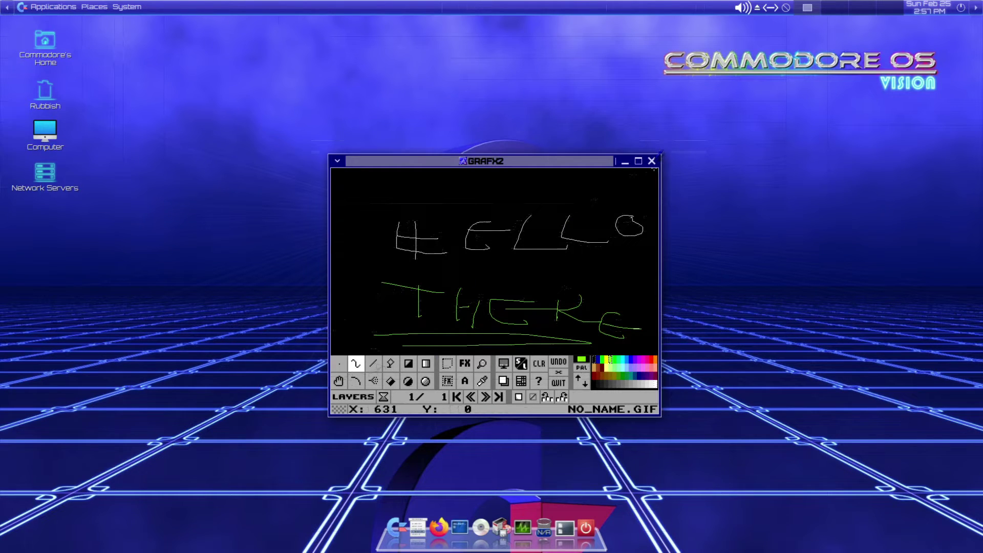
- Quit GrafX2 choosing Discard (Quit) so the drawing isn't saved
{"action": "left_click", "coordinate": [652, 163]}
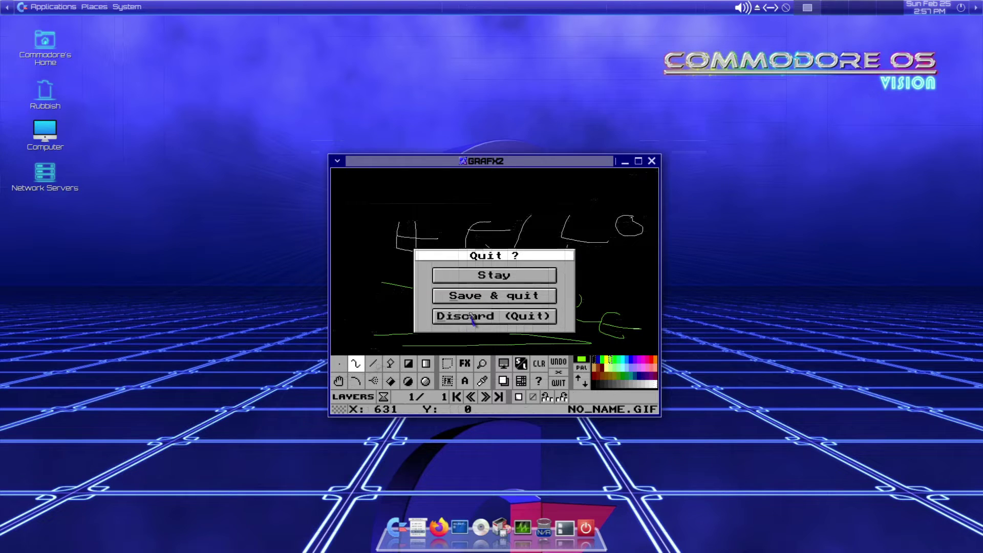
{"action": "left_click", "coordinate": [471, 316]}
{"action": "left_click", "coordinate": [48, 7]}
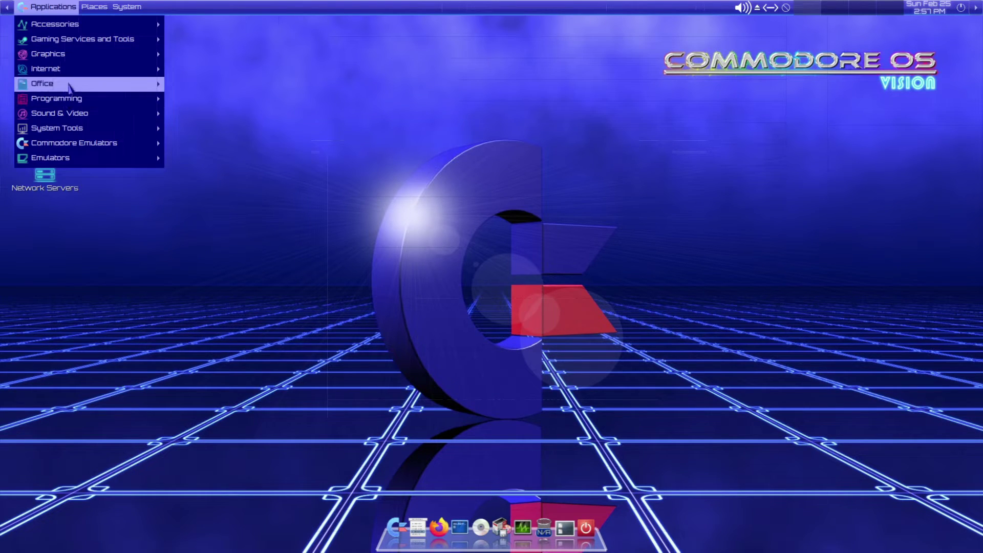
- Launch LazPaint and view its Help > About version 7.2.2 details
{"action": "mouse_move", "coordinate": [69, 70]}
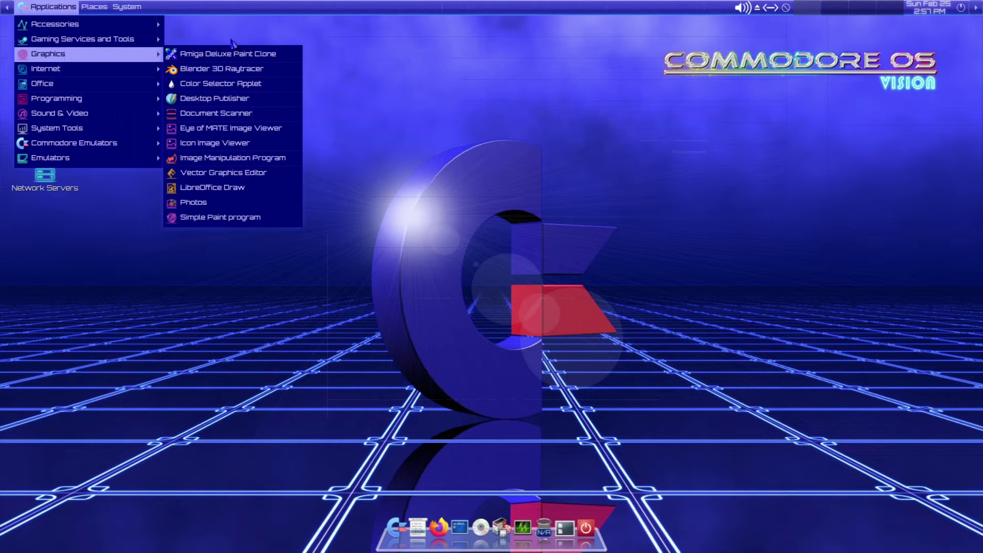
{"action": "left_click", "coordinate": [251, 220]}
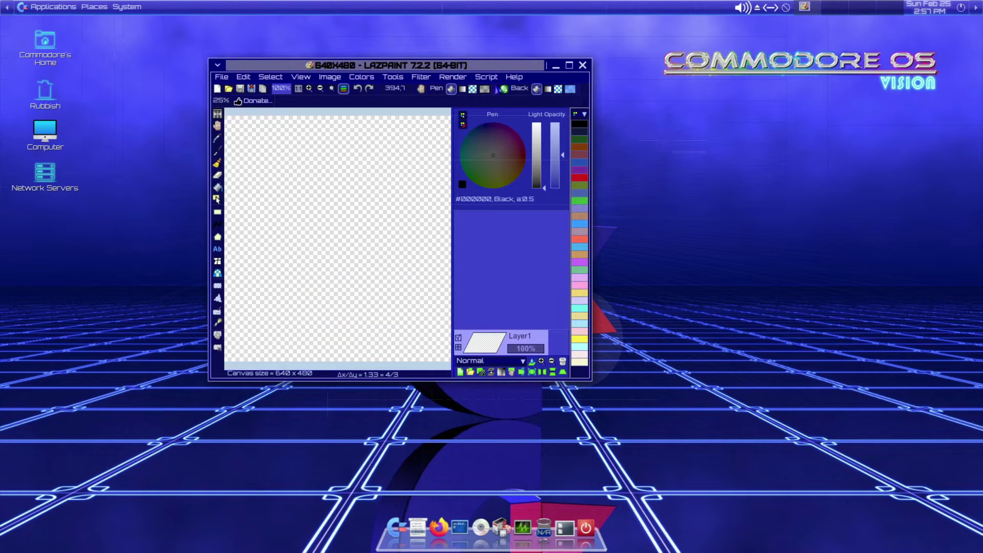
{"action": "left_click", "coordinate": [514, 78]}
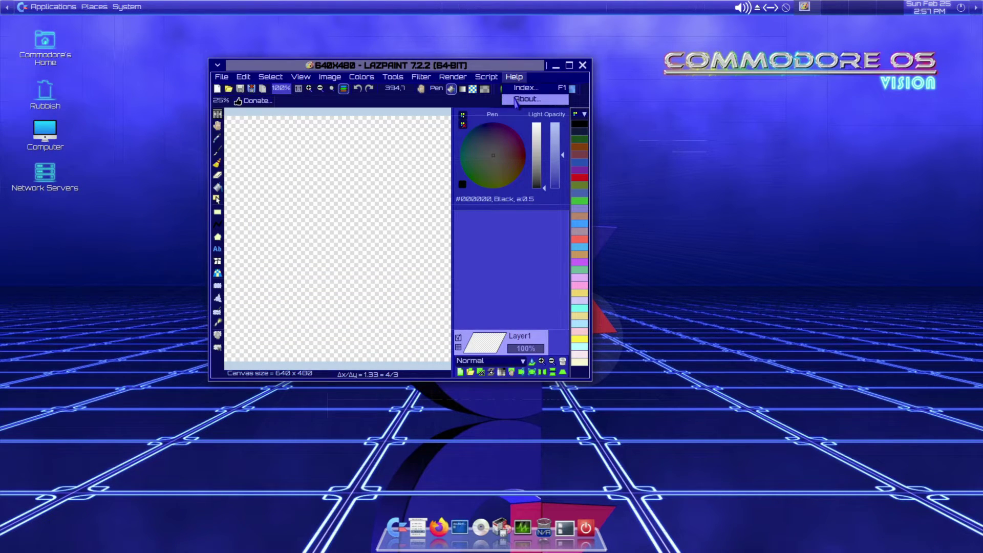
{"action": "left_click", "coordinate": [519, 101]}
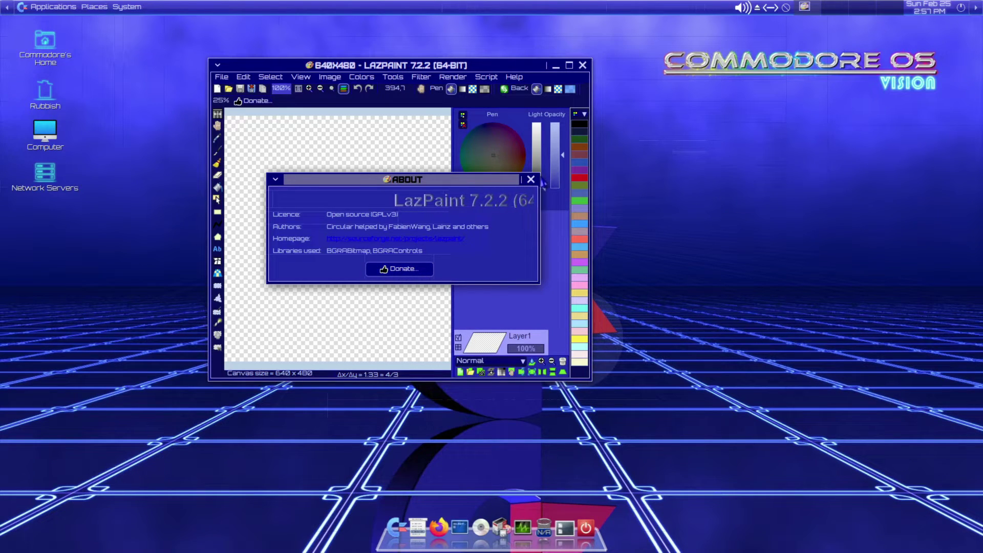
{"action": "left_click", "coordinate": [531, 180]}
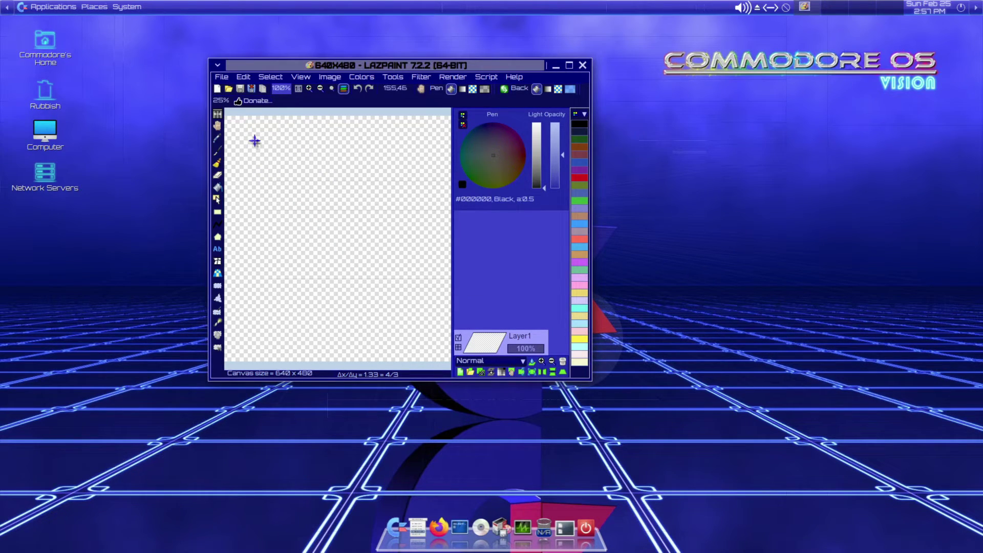
- Quit LazPaint via File > Quit and reopen the Applications menu
{"action": "left_click", "coordinate": [221, 77]}
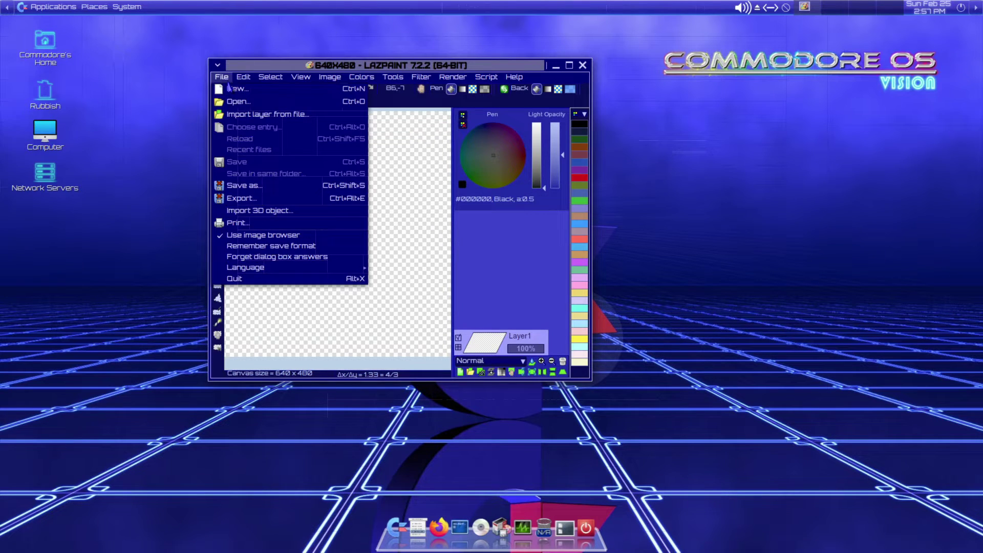
{"action": "left_click", "coordinate": [268, 279]}
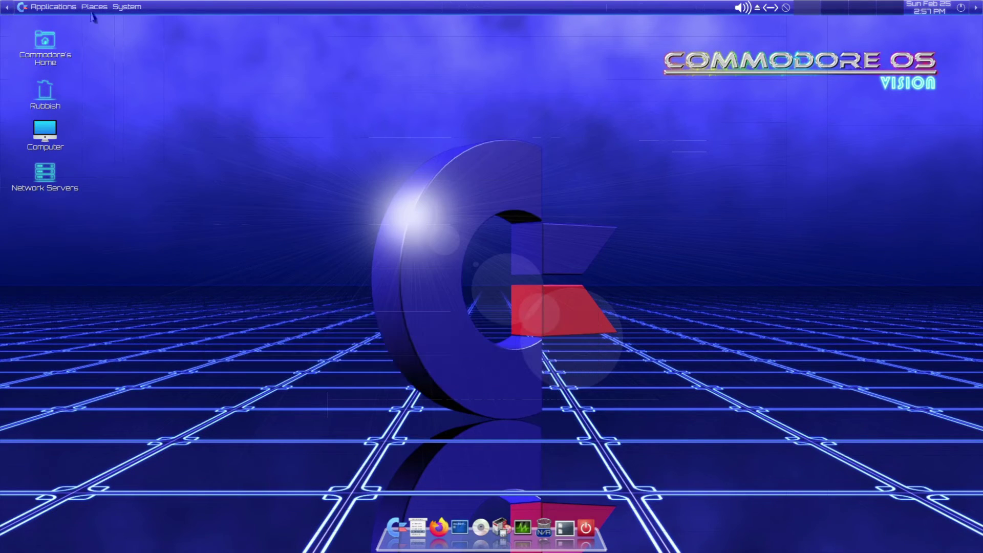
{"action": "left_click", "coordinate": [53, 12]}
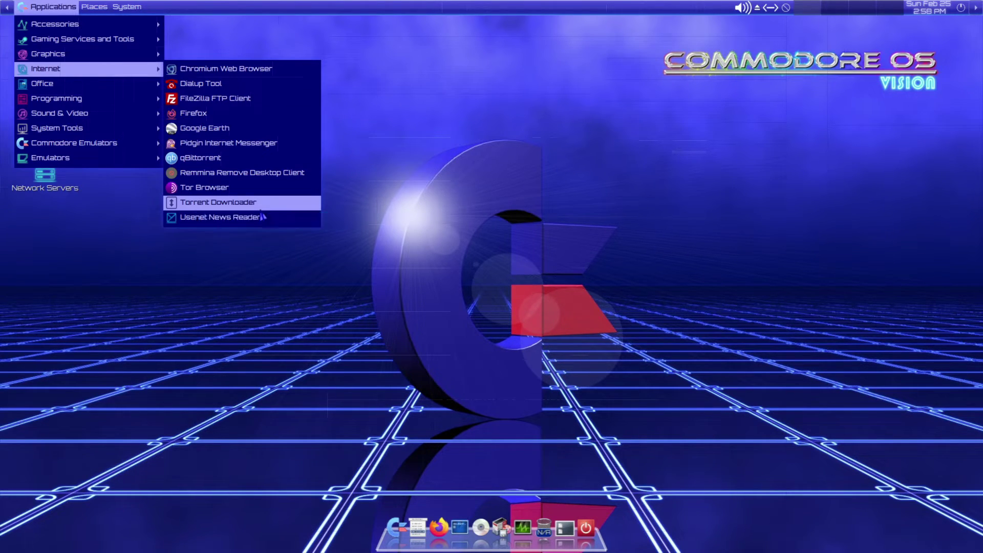
- Launch Transmission, click I Agree on the disclaimer, then close it with Quit Now
{"action": "left_click", "coordinate": [261, 207]}
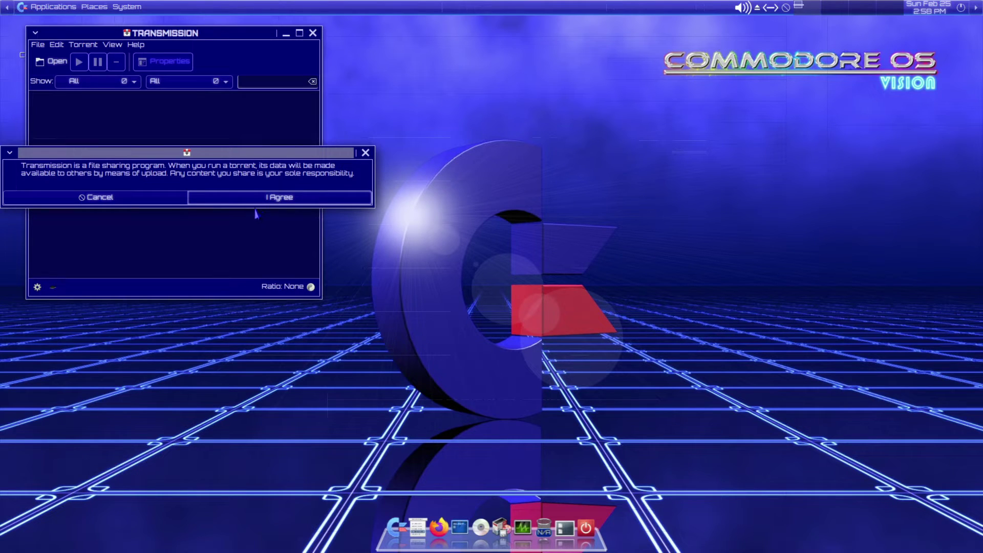
{"action": "left_click", "coordinate": [256, 199]}
{"action": "left_click", "coordinate": [313, 33]}
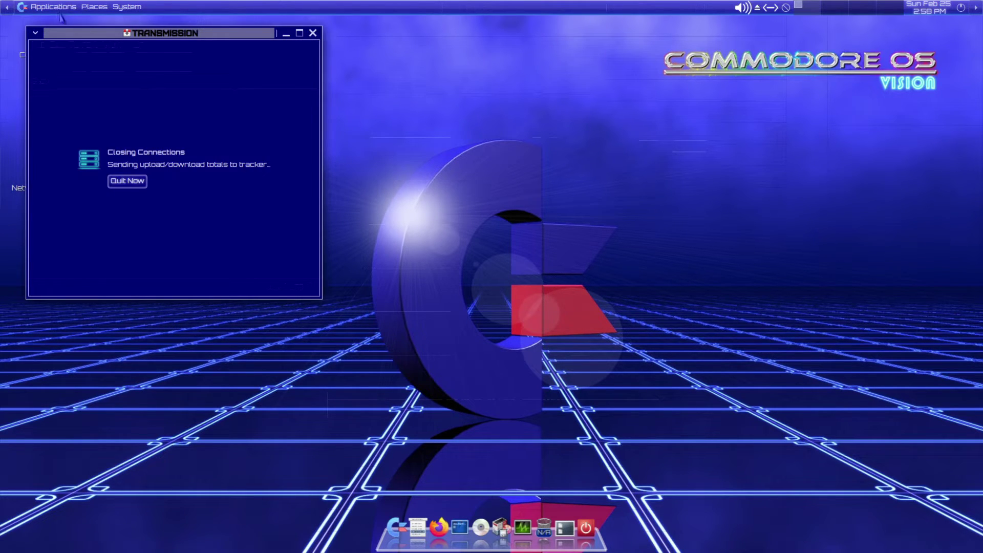
{"action": "left_click", "coordinate": [121, 182]}
{"action": "left_click", "coordinate": [51, 7]}
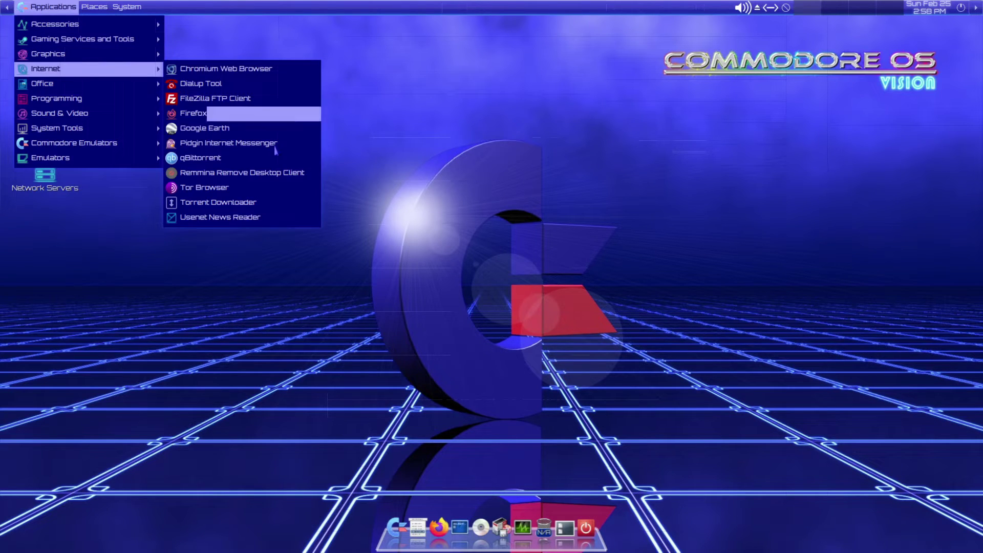
- Launch Thunderbird, cancel the existing email account setup, and close the window
{"action": "left_click", "coordinate": [244, 220]}
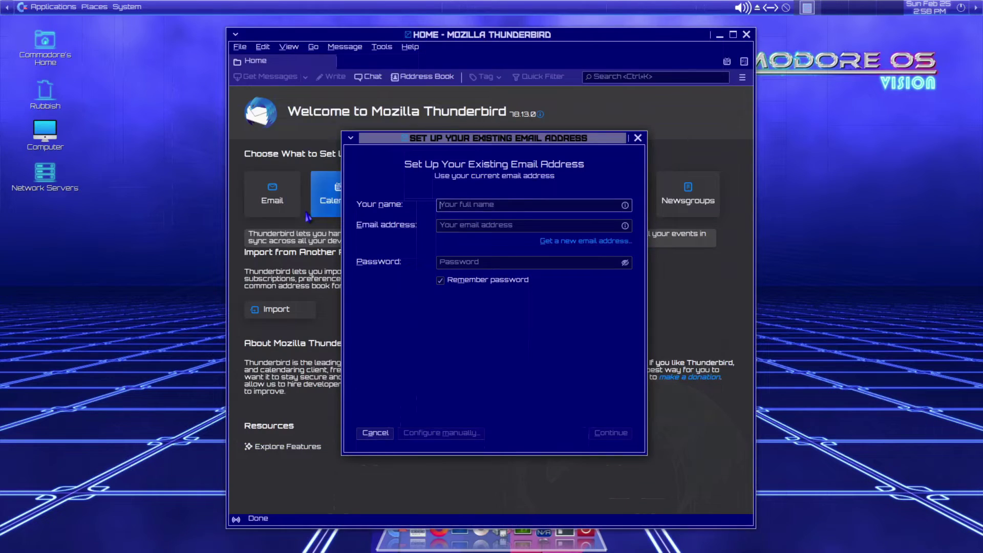
{"action": "left_click", "coordinate": [637, 139]}
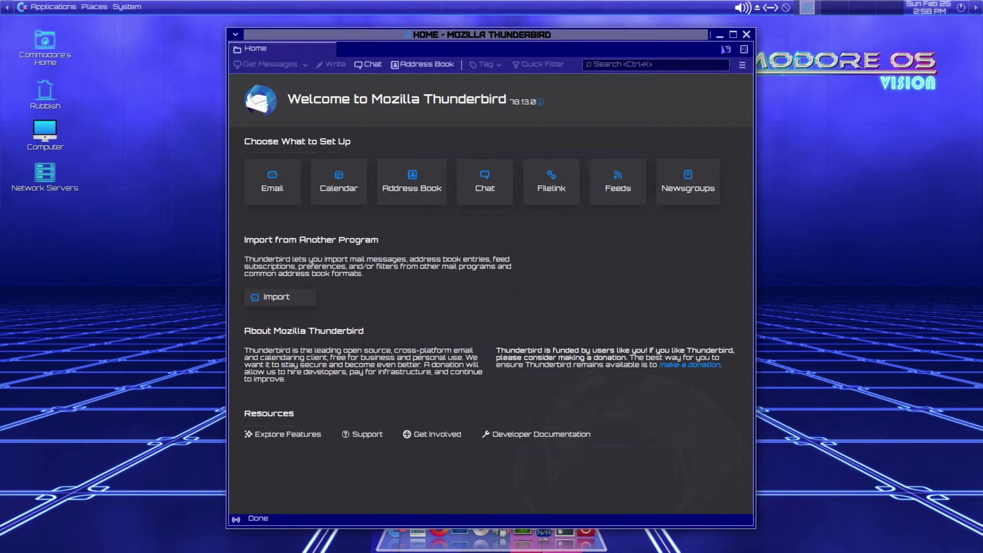
{"action": "left_click", "coordinate": [747, 35]}
{"action": "left_click", "coordinate": [48, 7]}
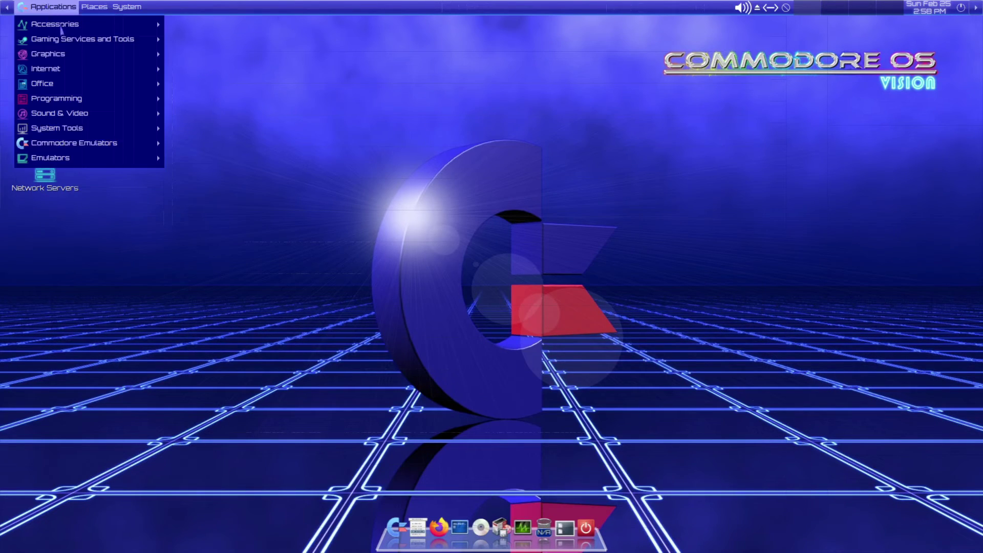
{"action": "mouse_move", "coordinate": [45, 91]}
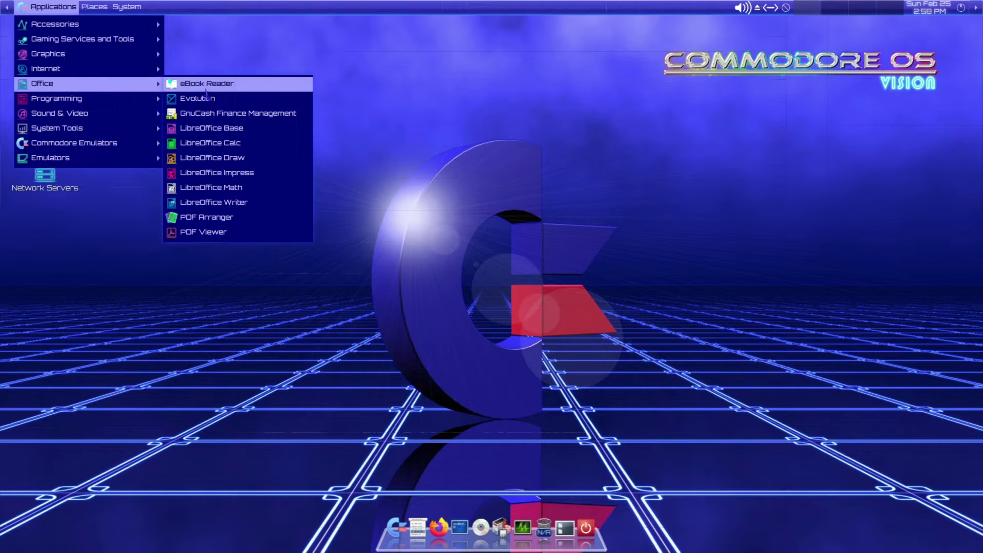
{"action": "left_click", "coordinate": [237, 226]}
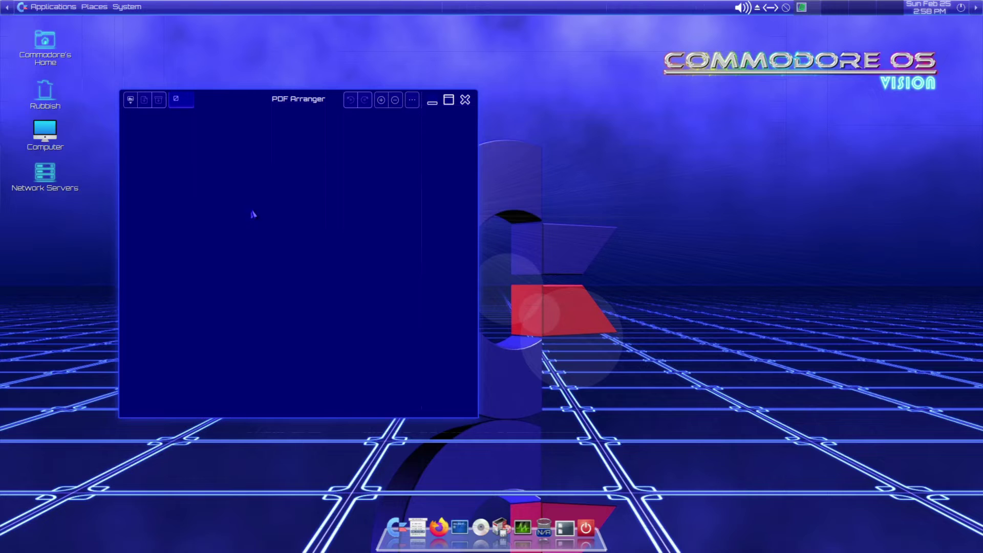
{"action": "left_click", "coordinate": [464, 100]}
{"action": "left_click", "coordinate": [53, 6]}
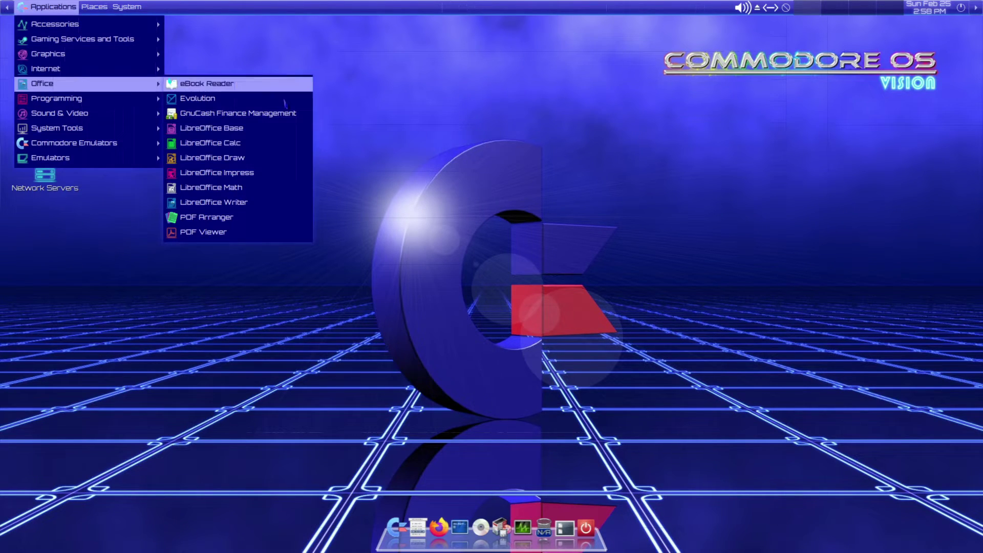
- Launch LibreOffice Writer, maximise the window, and view About LibreOffice version 7.0.4.2
{"action": "left_click", "coordinate": [243, 205]}
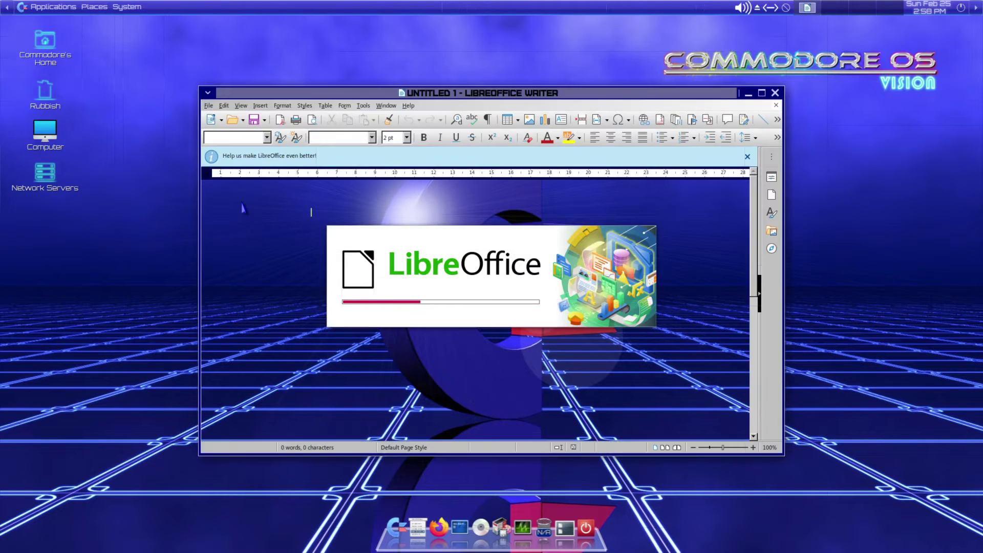
{"action": "double_click", "coordinate": [366, 93]}
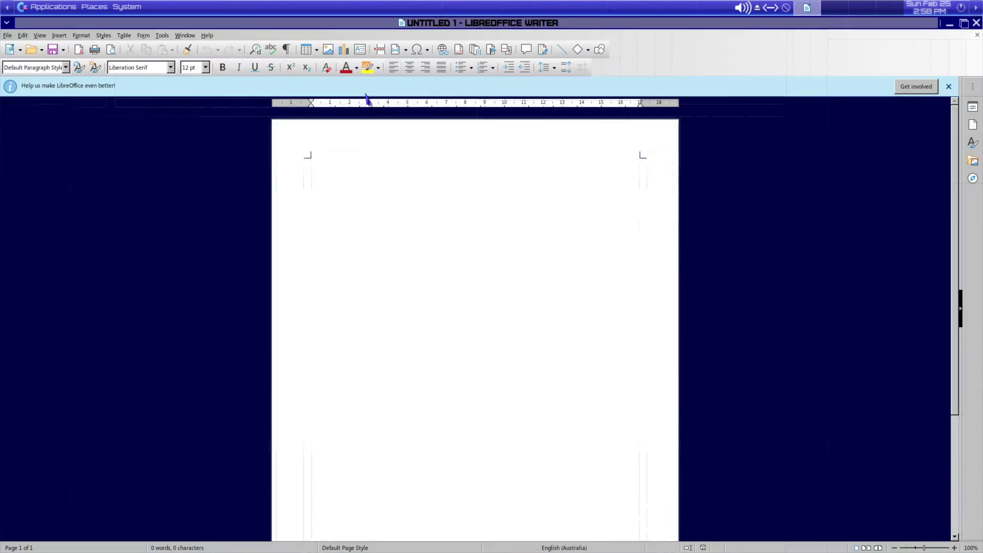
{"action": "left_click", "coordinate": [207, 35]}
{"action": "left_click", "coordinate": [235, 180]}
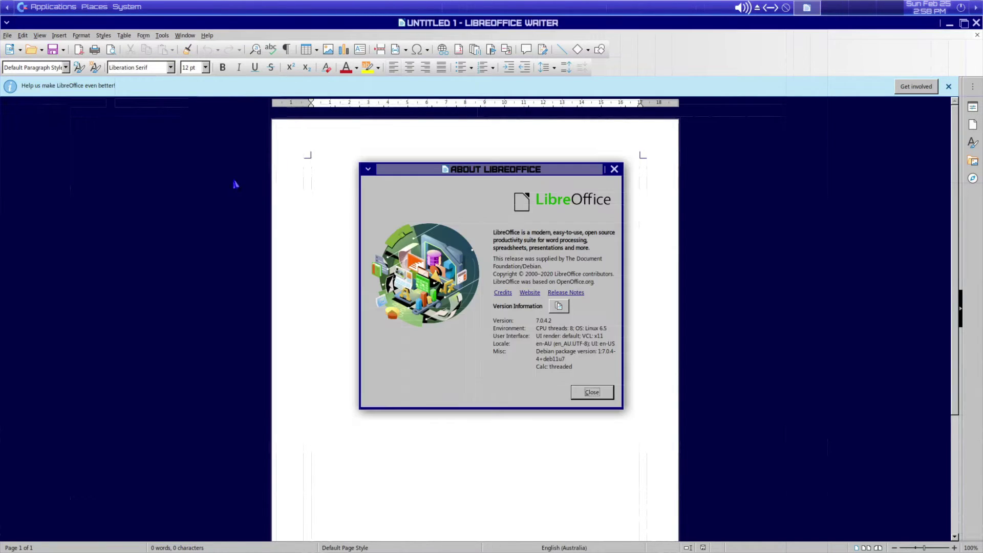
{"action": "left_click", "coordinate": [592, 393]}
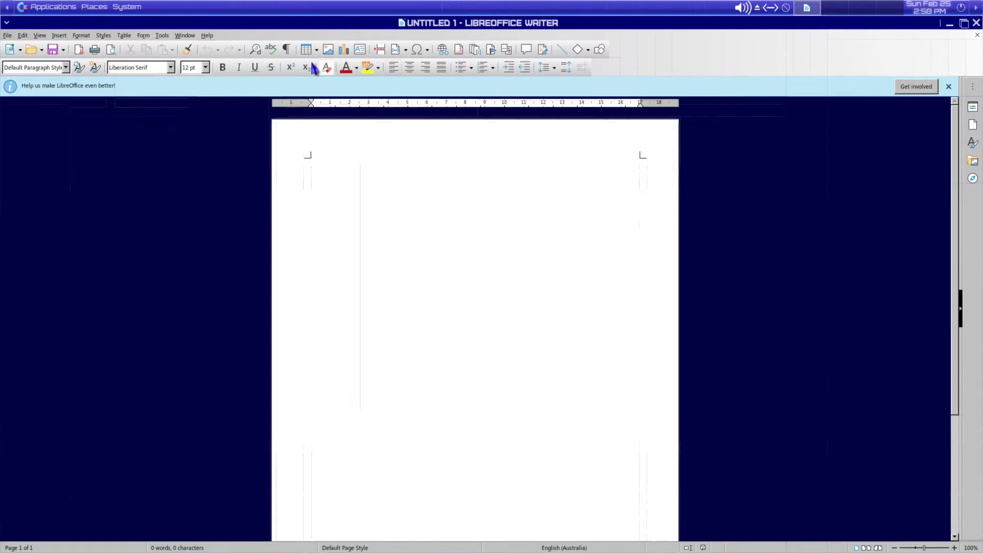
- Exit LibreOffice via File > Exit LibreOffice and reopen the Applications menu
{"action": "left_click", "coordinate": [8, 35]}
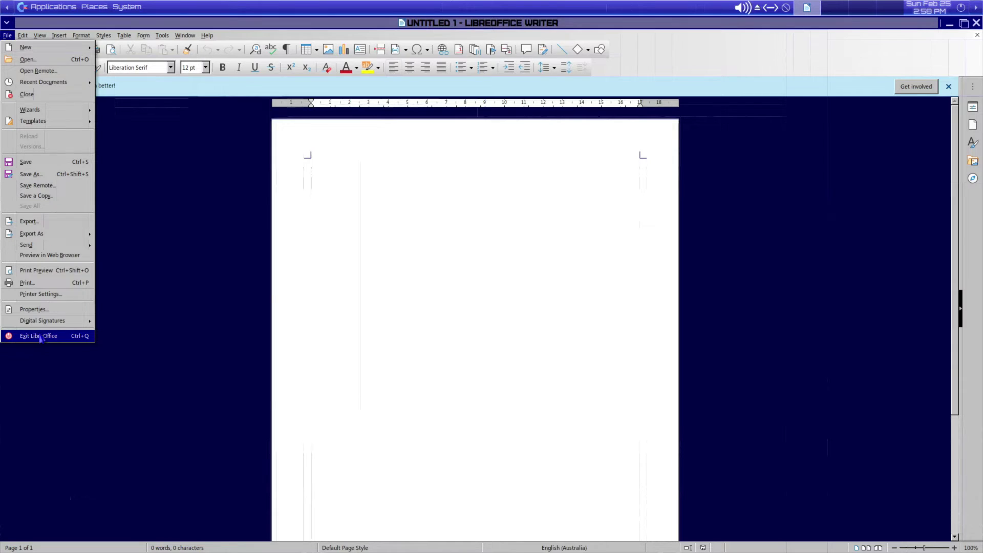
{"action": "left_click", "coordinate": [41, 337]}
{"action": "left_click", "coordinate": [42, 7]}
{"action": "mouse_move", "coordinate": [80, 85]}
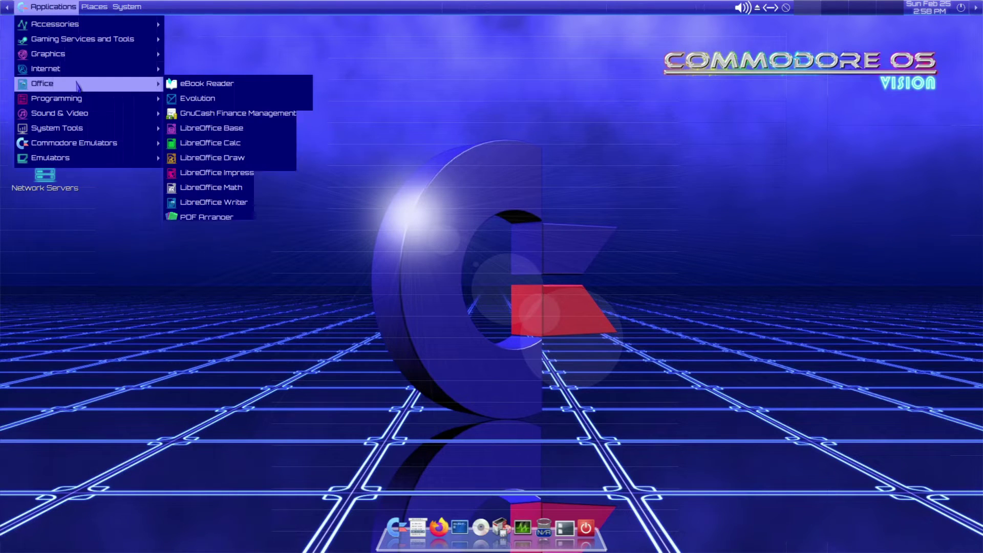
- Launch GnuCash, dismiss the tip, and create a new default account hierarchy
{"action": "left_click", "coordinate": [233, 114]}
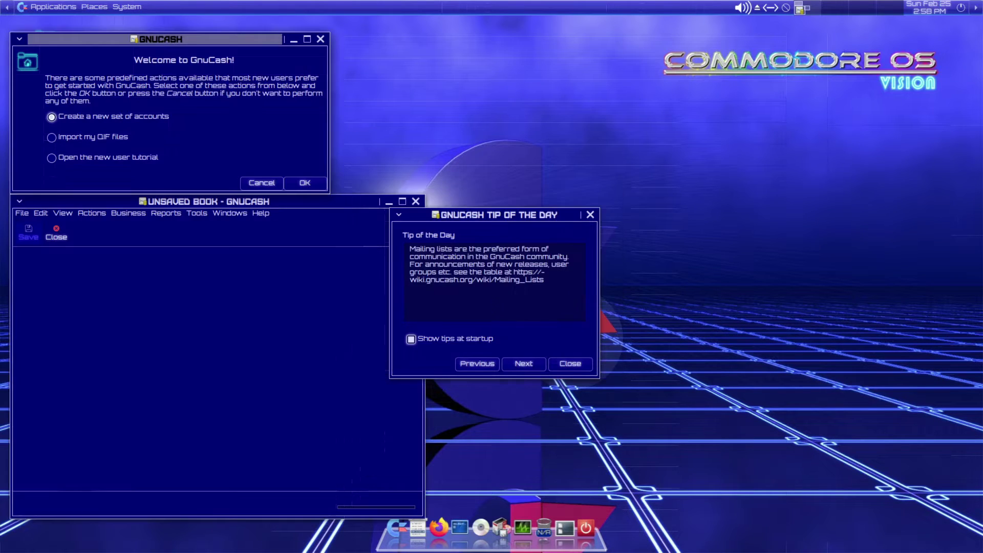
{"action": "left_click", "coordinate": [589, 368]}
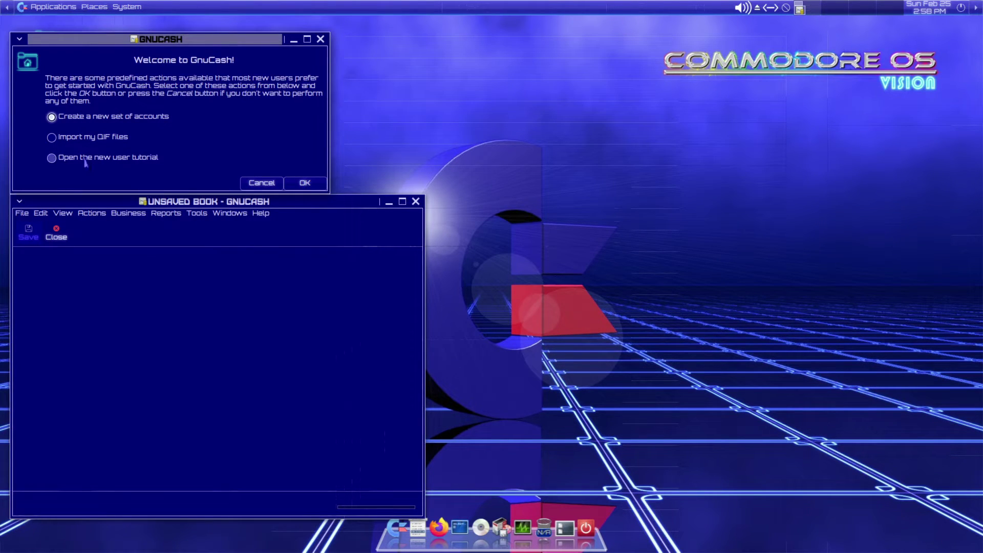
{"action": "left_click", "coordinate": [303, 183]}
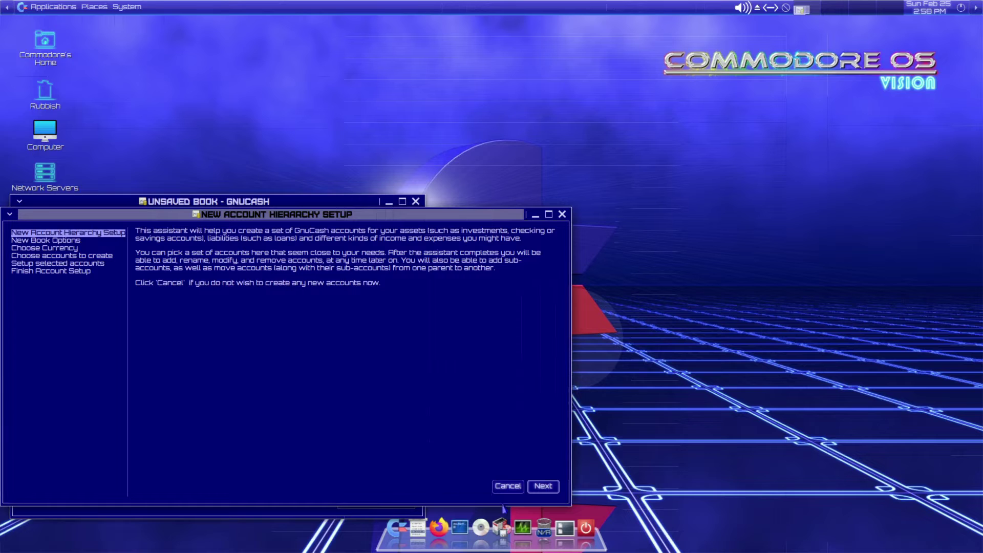
{"action": "left_click", "coordinate": [543, 487]}
{"action": "left_click", "coordinate": [543, 487]}
{"action": "left_click", "coordinate": [490, 478]}
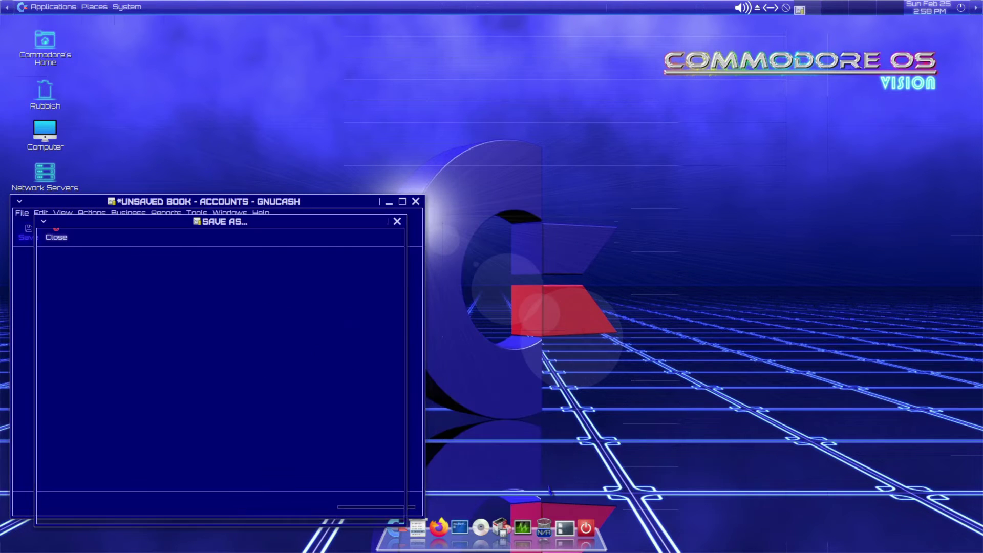
- Cancel the Save As dialog, then quit GnuCash choosing Close Without Saving
{"action": "left_click", "coordinate": [377, 516]}
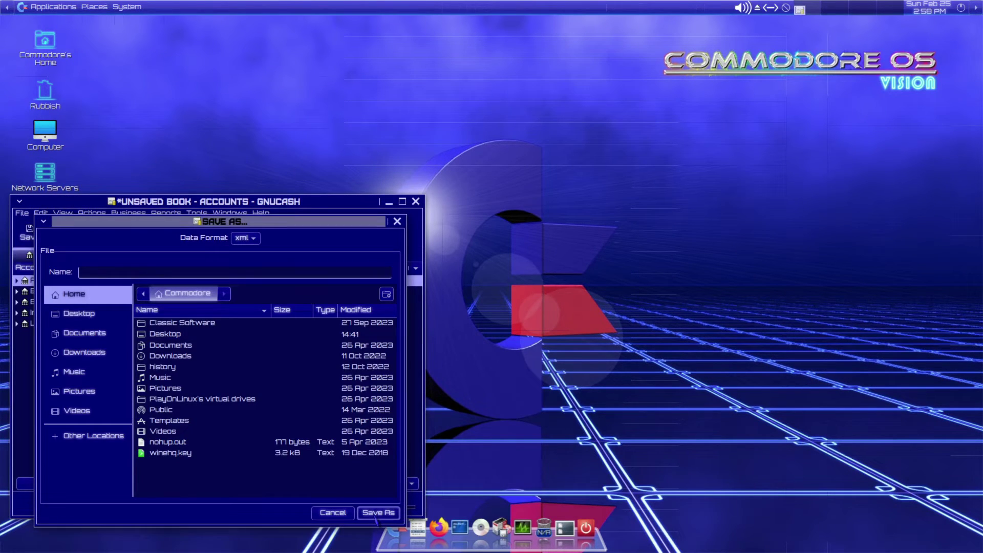
{"action": "left_click", "coordinate": [344, 517]}
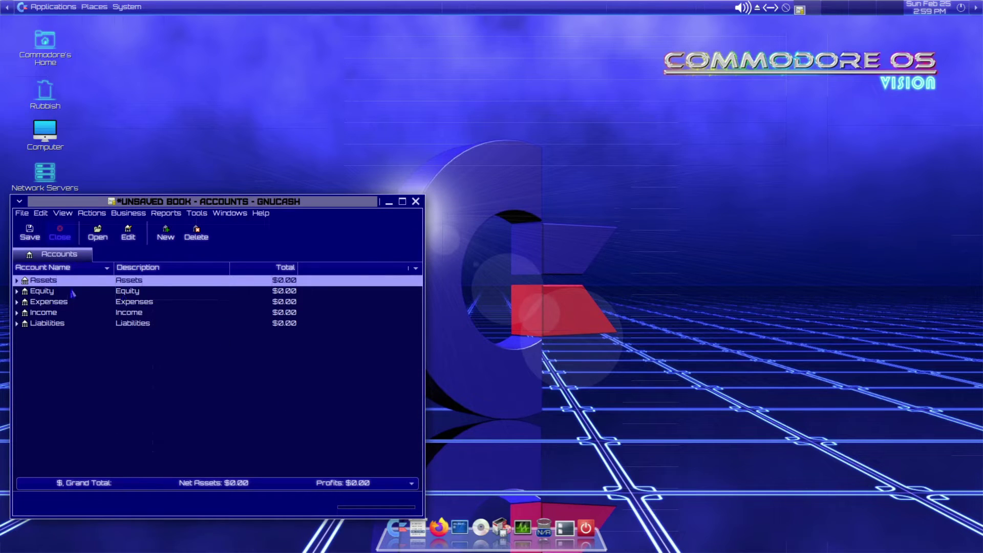
{"action": "left_click", "coordinate": [22, 213]}
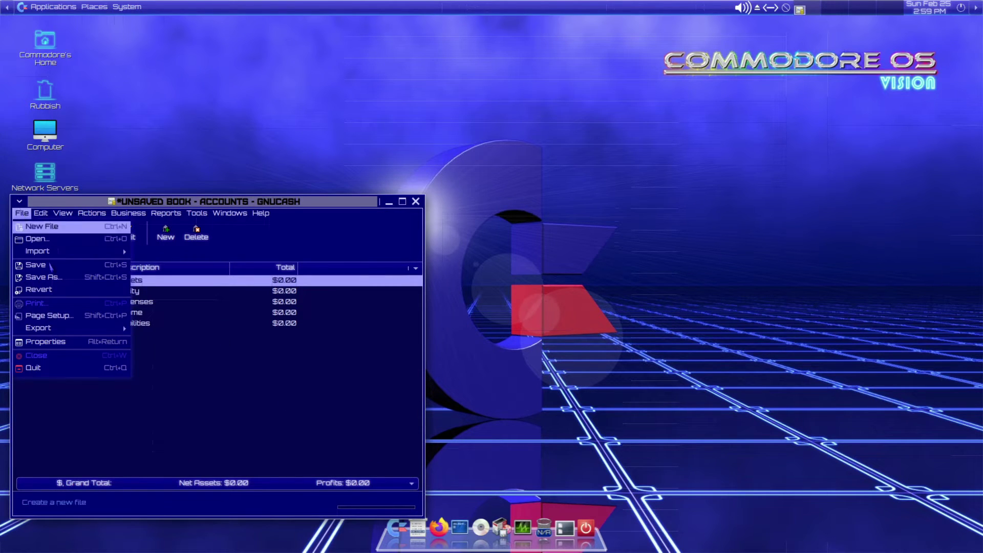
{"action": "left_click", "coordinate": [56, 368]}
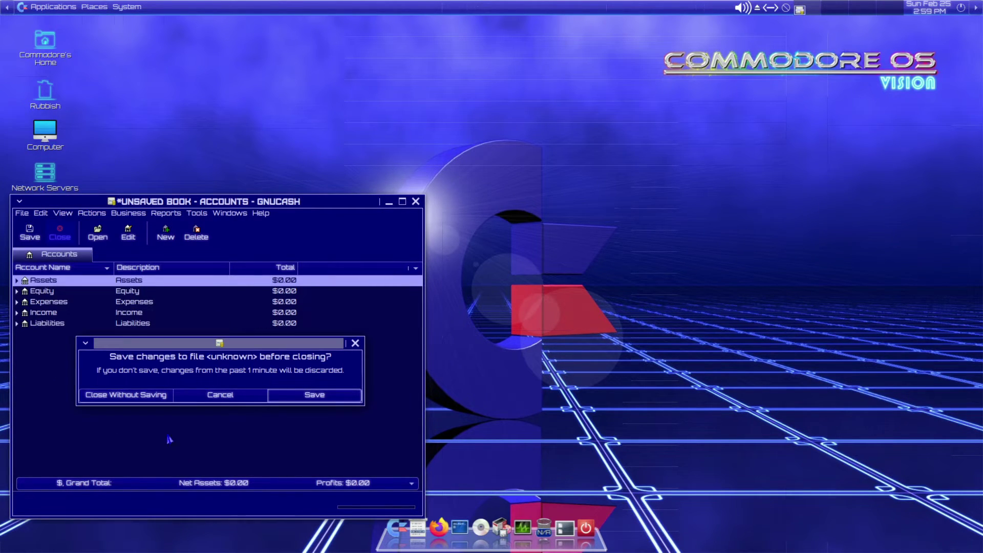
{"action": "left_click", "coordinate": [134, 395]}
- Launch Gambas3 BASIC from Applications > Programming
{"action": "left_click", "coordinate": [37, 7]}
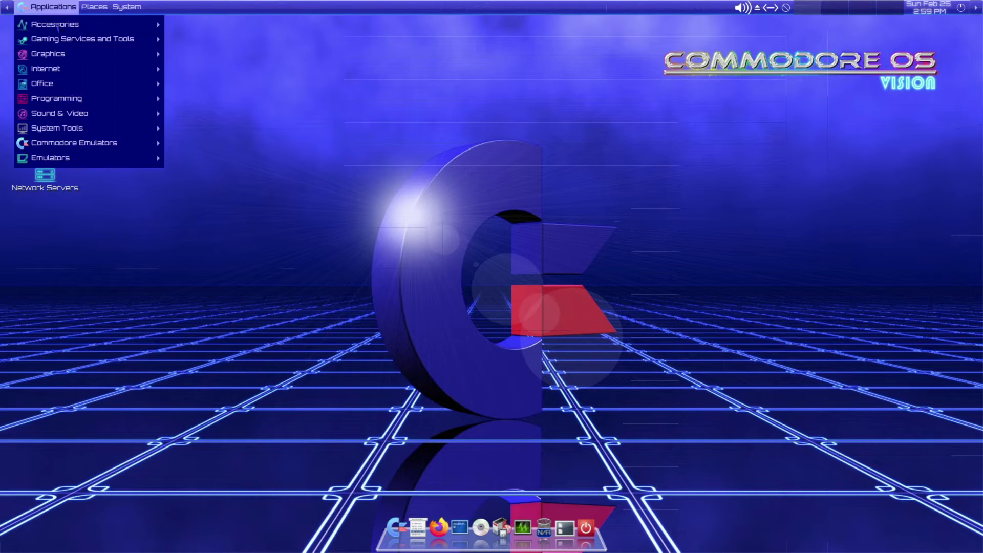
{"action": "mouse_move", "coordinate": [60, 87]}
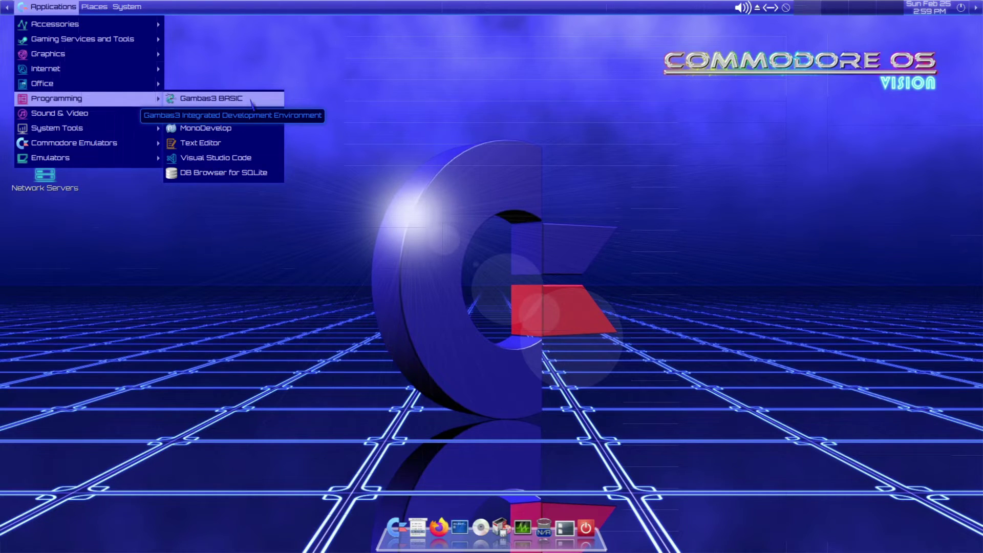
{"action": "left_click", "coordinate": [252, 102]}
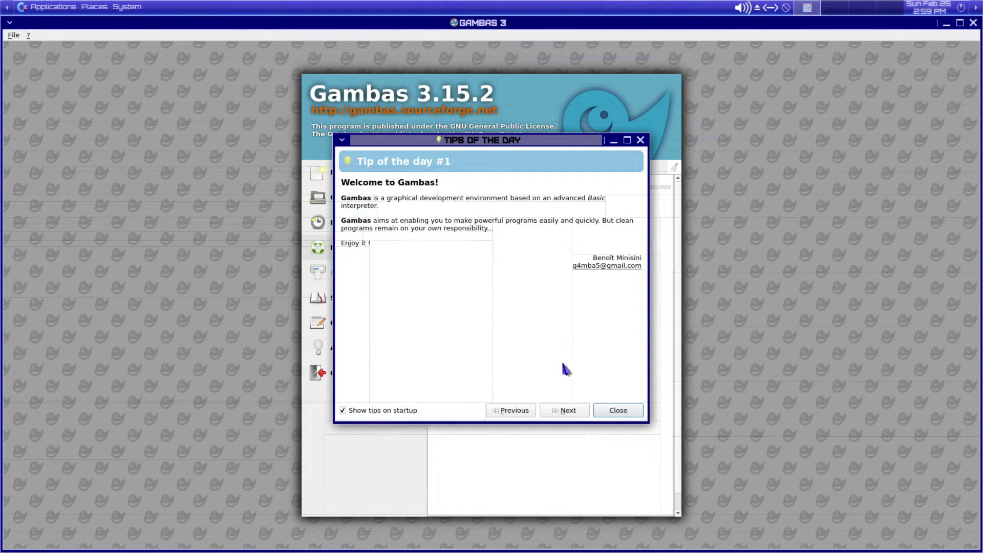
- Page through the Tips of the Day to tip #7, then dismiss them
{"action": "left_click", "coordinate": [564, 412]}
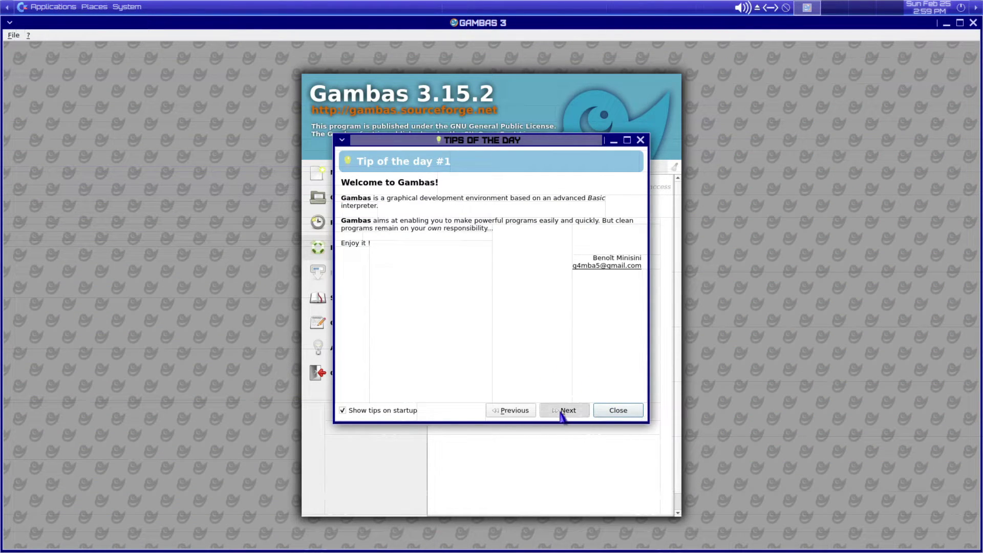
{"action": "left_click", "coordinate": [563, 411]}
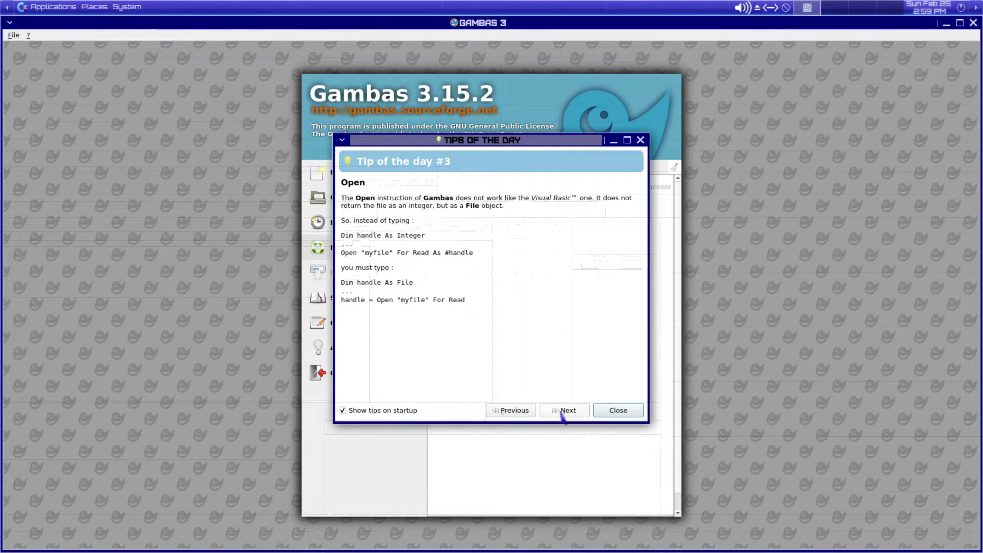
{"action": "left_click", "coordinate": [561, 412]}
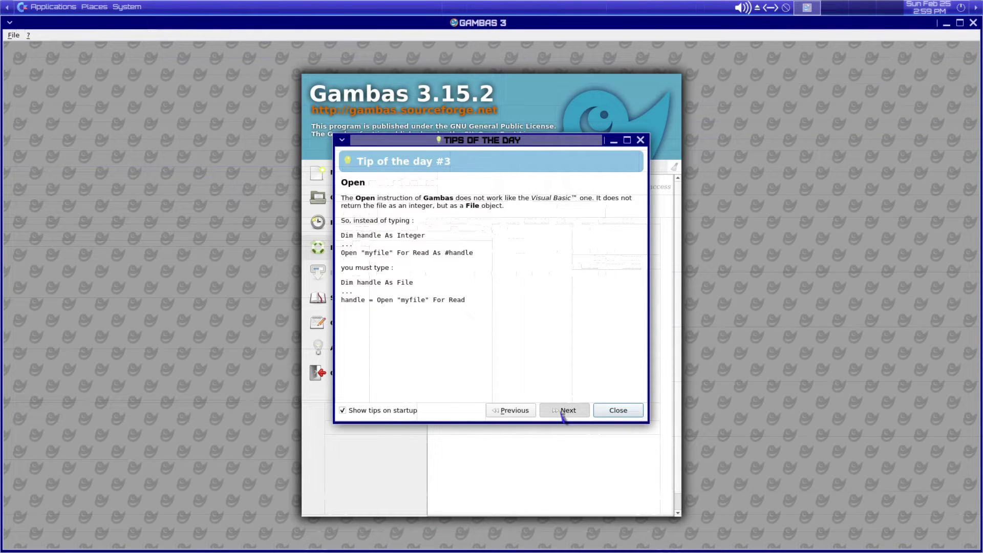
{"action": "left_click", "coordinate": [563, 411]}
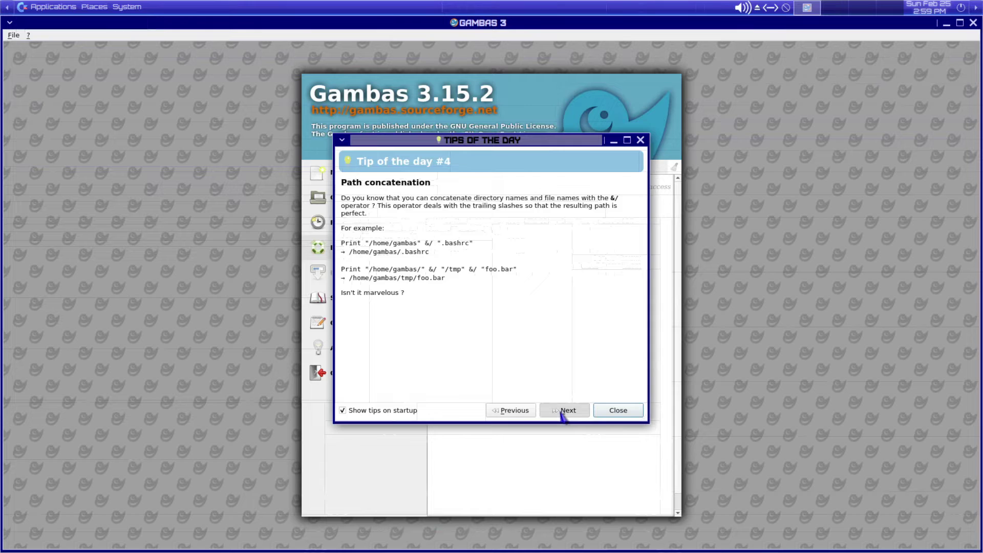
{"action": "left_click", "coordinate": [563, 413]}
{"action": "left_click", "coordinate": [563, 412]}
{"action": "left_click", "coordinate": [565, 412]}
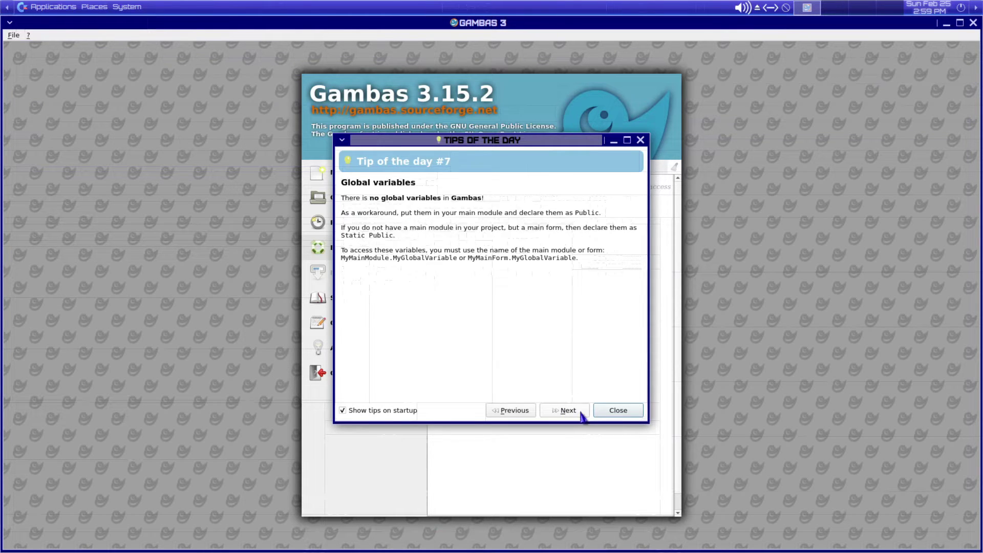
{"action": "left_click", "coordinate": [610, 413]}
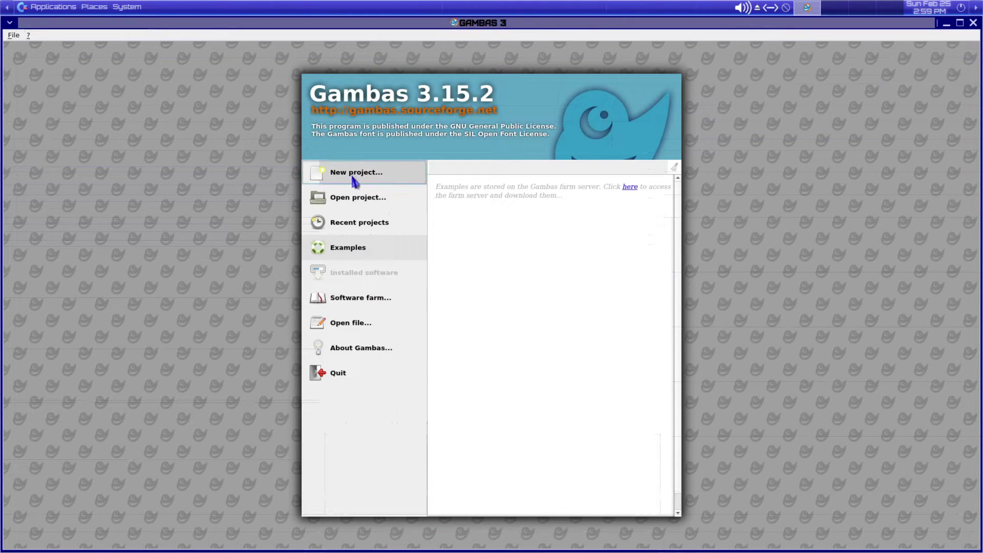
- Start a new command-line application project, accepting the default parent directory
{"action": "left_click", "coordinate": [353, 175]}
{"action": "left_click", "coordinate": [449, 225]}
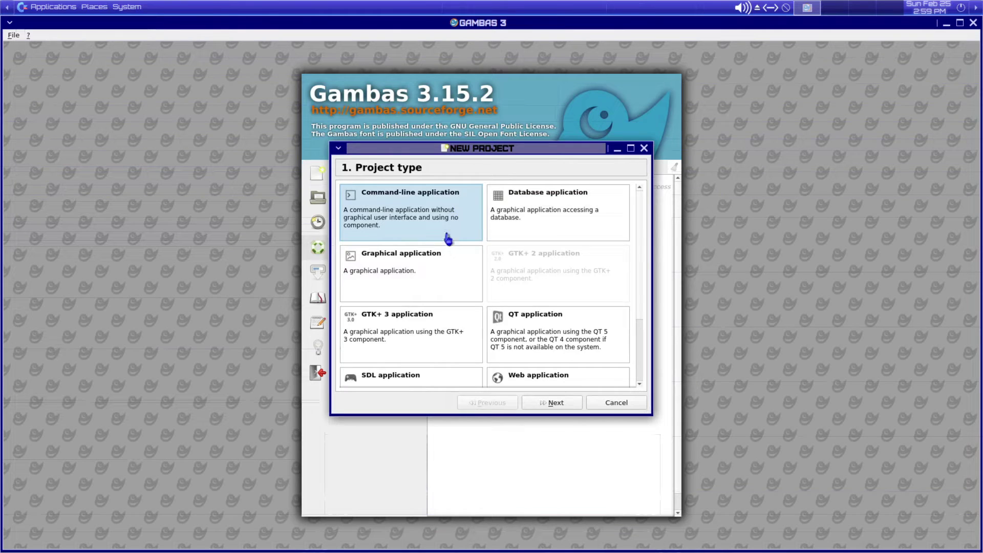
{"action": "left_click", "coordinate": [442, 270]}
{"action": "scroll", "coordinate": [441, 269], "scroll_direction": "down", "scroll_amount": 2}
{"action": "scroll", "coordinate": [436, 256], "scroll_direction": "up", "scroll_amount": 2}
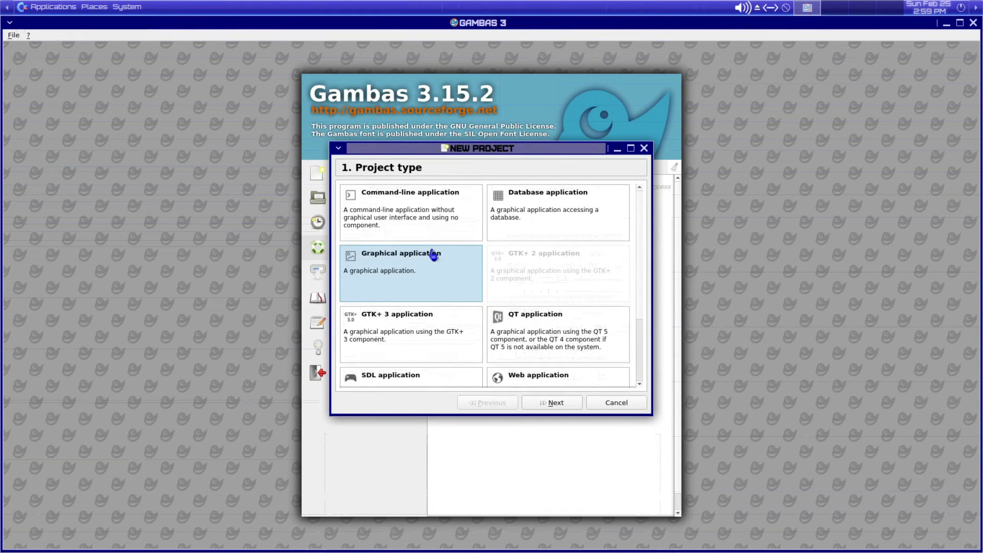
{"action": "left_click", "coordinate": [428, 229]}
{"action": "left_click", "coordinate": [556, 403]}
{"action": "left_click", "coordinate": [555, 402]}
{"action": "left_click", "coordinate": [566, 407]}
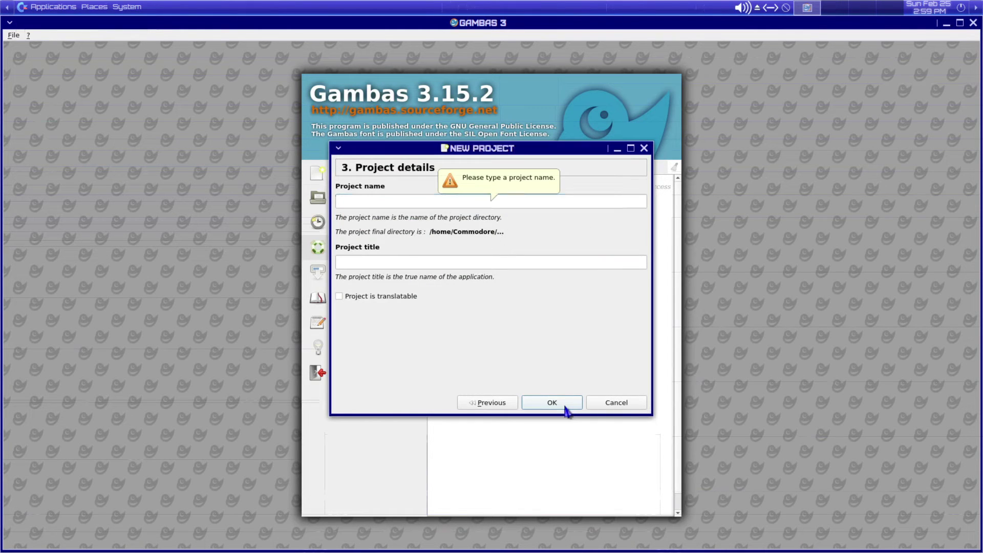
- Name the project 'dfgdfg' with title 'dsfs' and create it
{"action": "left_click", "coordinate": [381, 200]}
{"action": "type", "text": "dfgdfg"}
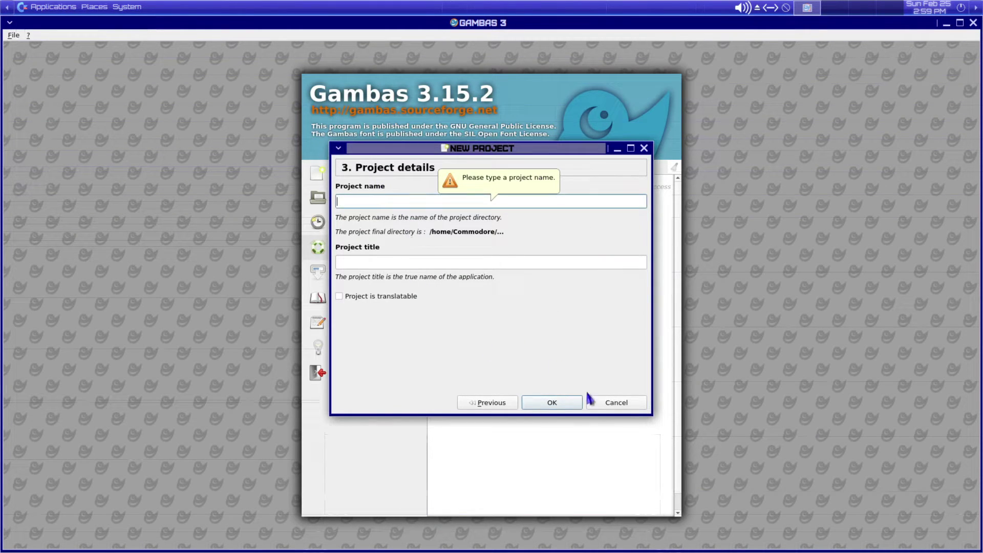
{"action": "key", "text": "Tab"}
{"action": "type", "text": "dsfs"}
{"action": "left_click", "coordinate": [552, 402]}
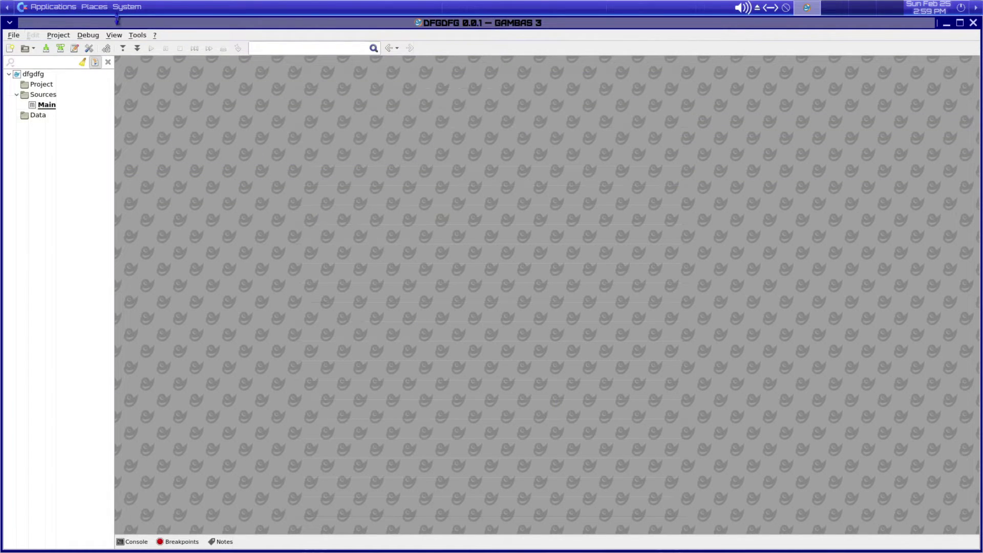
- Browse the View and Tools menus, then quit Gambas via File > Quit
{"action": "left_click", "coordinate": [121, 34]}
{"action": "mouse_move", "coordinate": [131, 36]}
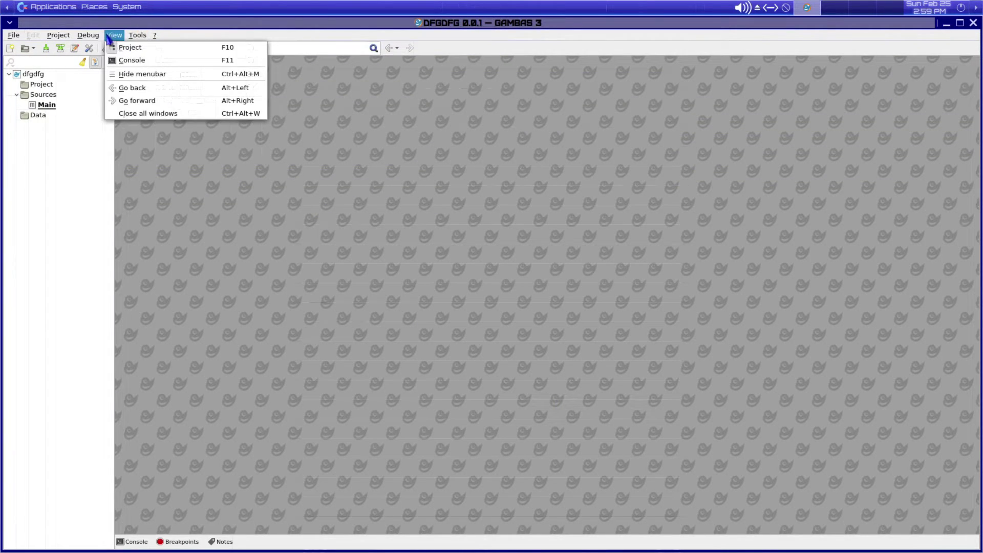
{"action": "left_click", "coordinate": [164, 113]}
{"action": "left_click", "coordinate": [13, 35]}
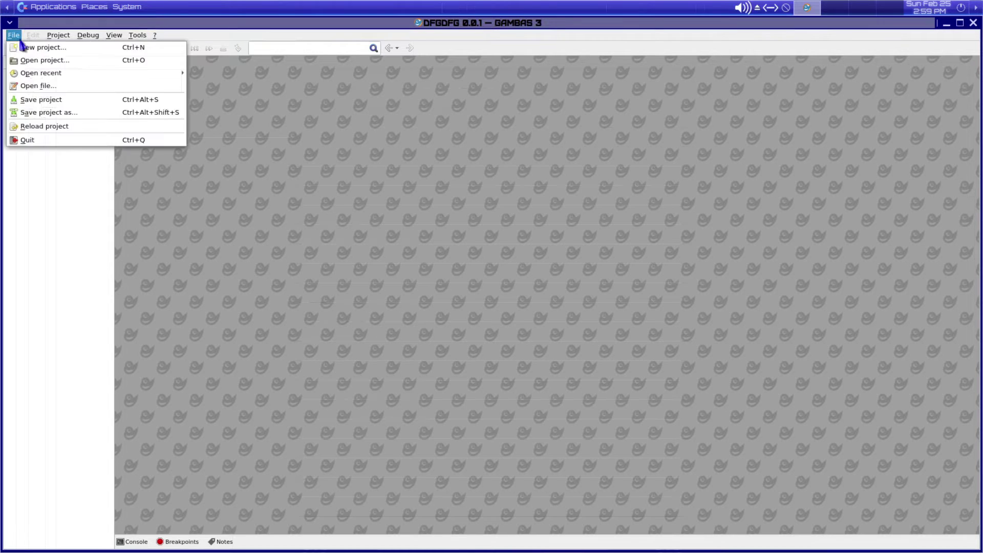
{"action": "left_click", "coordinate": [52, 140]}
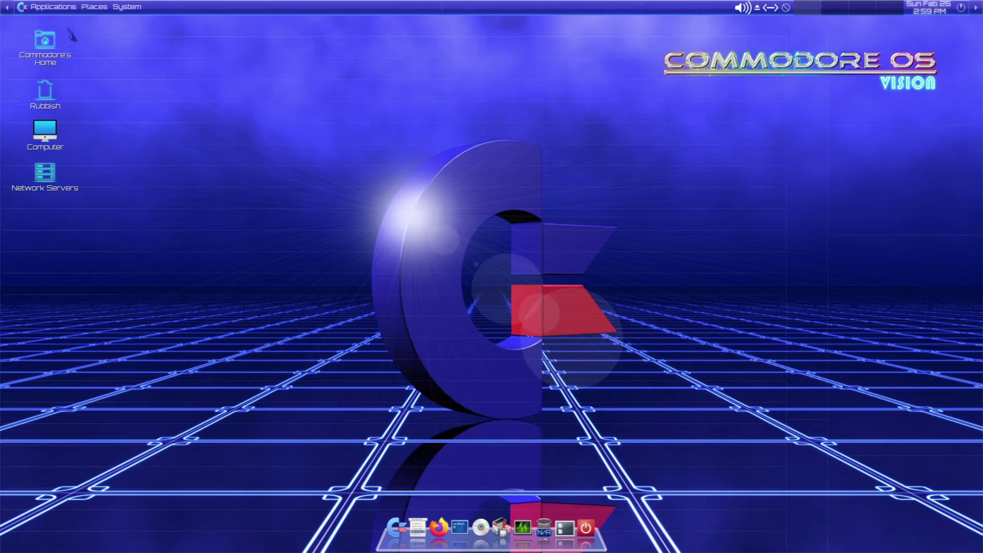
- Show the Applications > Sound & Video submenu, from Amiga MOD Music Player to OpenMPT
{"action": "left_click", "coordinate": [54, 6]}
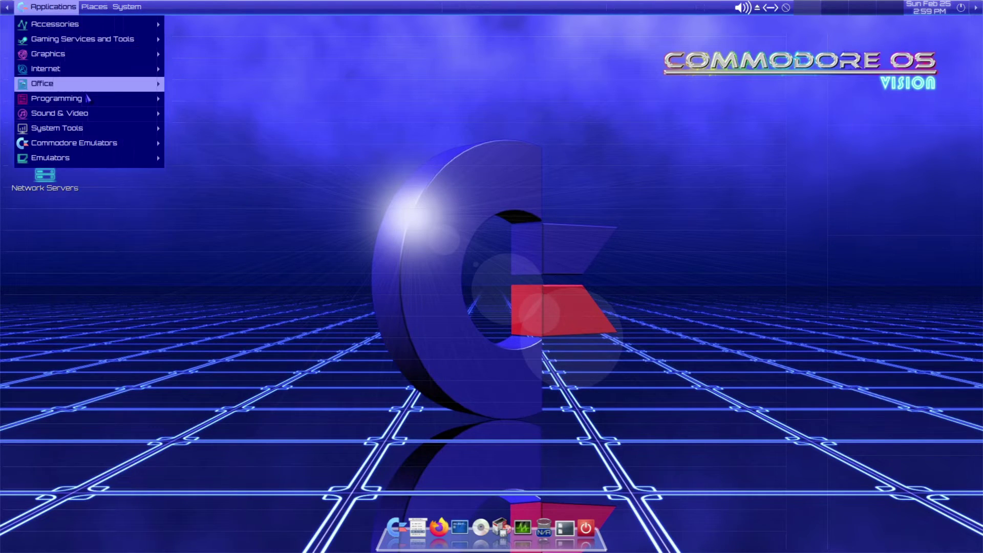
{"action": "mouse_move", "coordinate": [88, 98]}
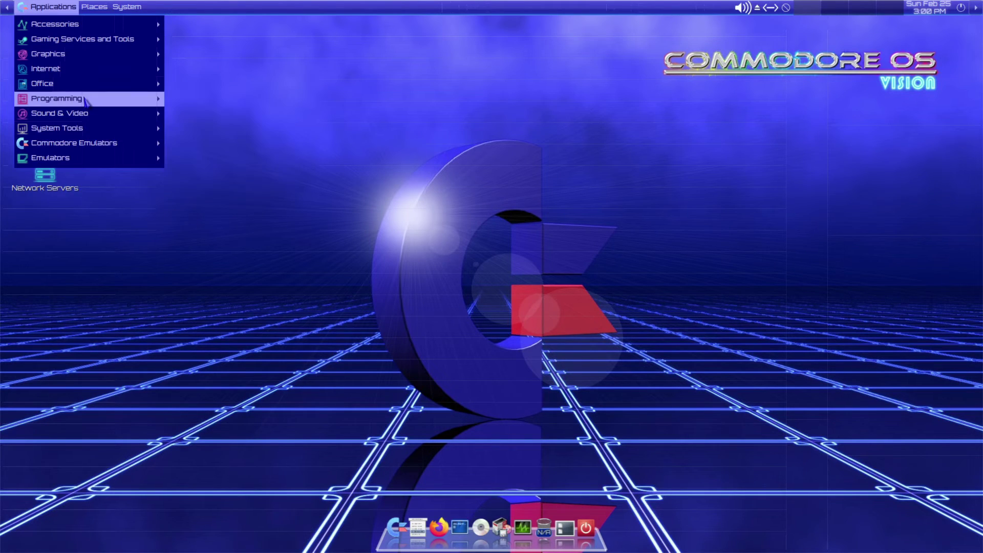
{"action": "mouse_move", "coordinate": [84, 117]}
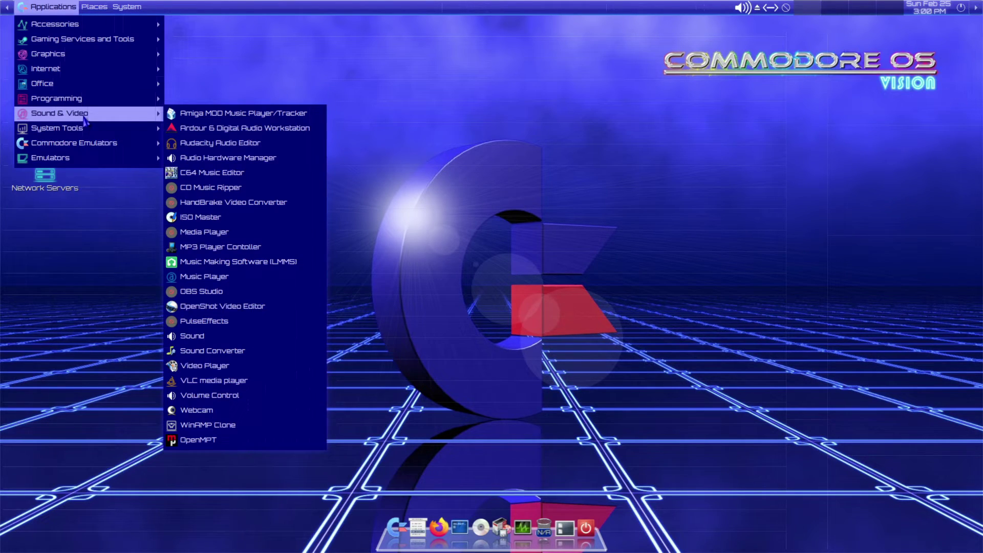